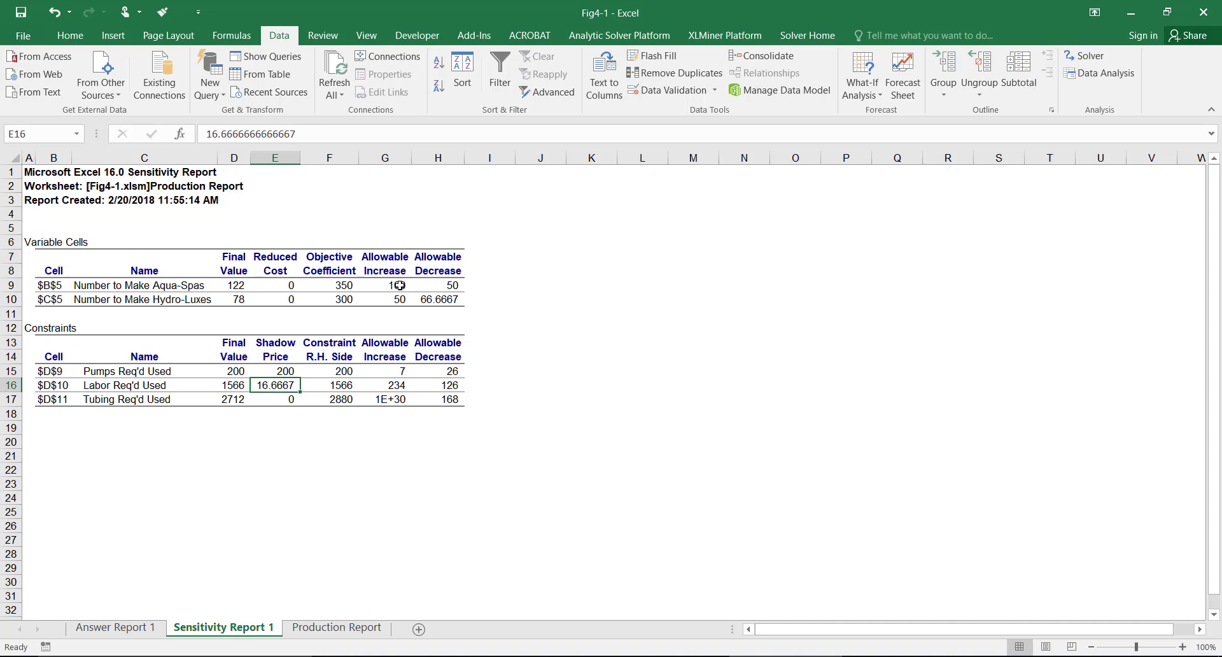
# Examine the allowable changes for the Aqua-Spas coefficient and the final values, right-hand sides and shadow price data of the pump and labor constraints.
pyautogui.click(399, 286)
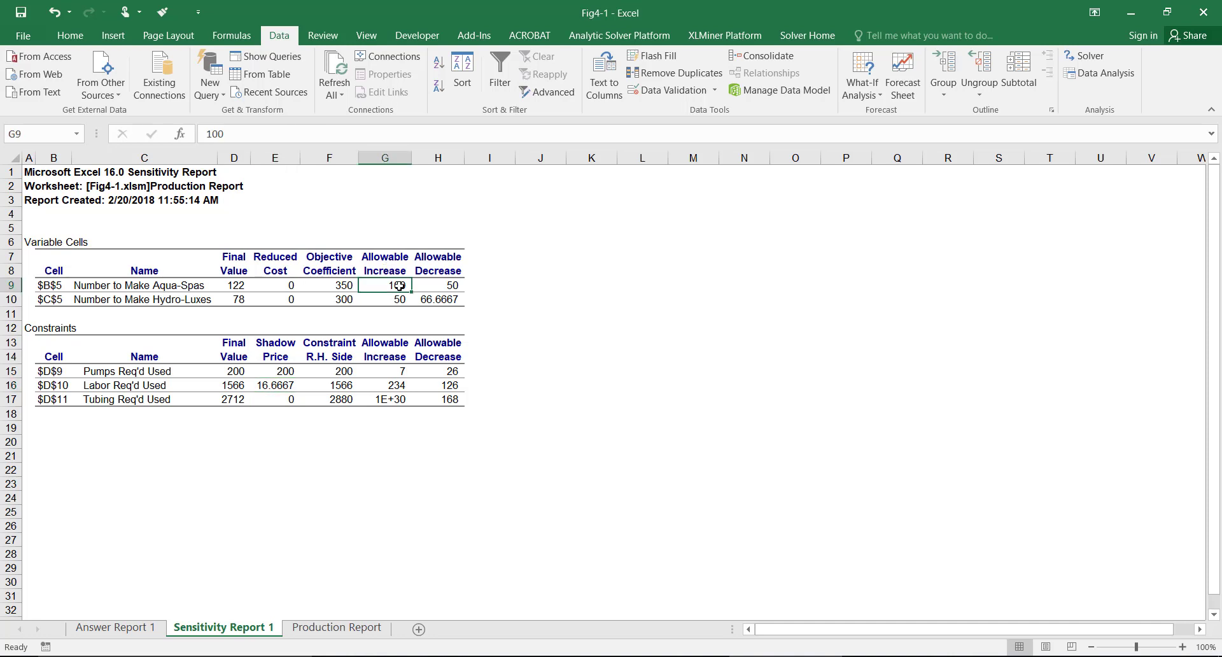
pyautogui.click(449, 285)
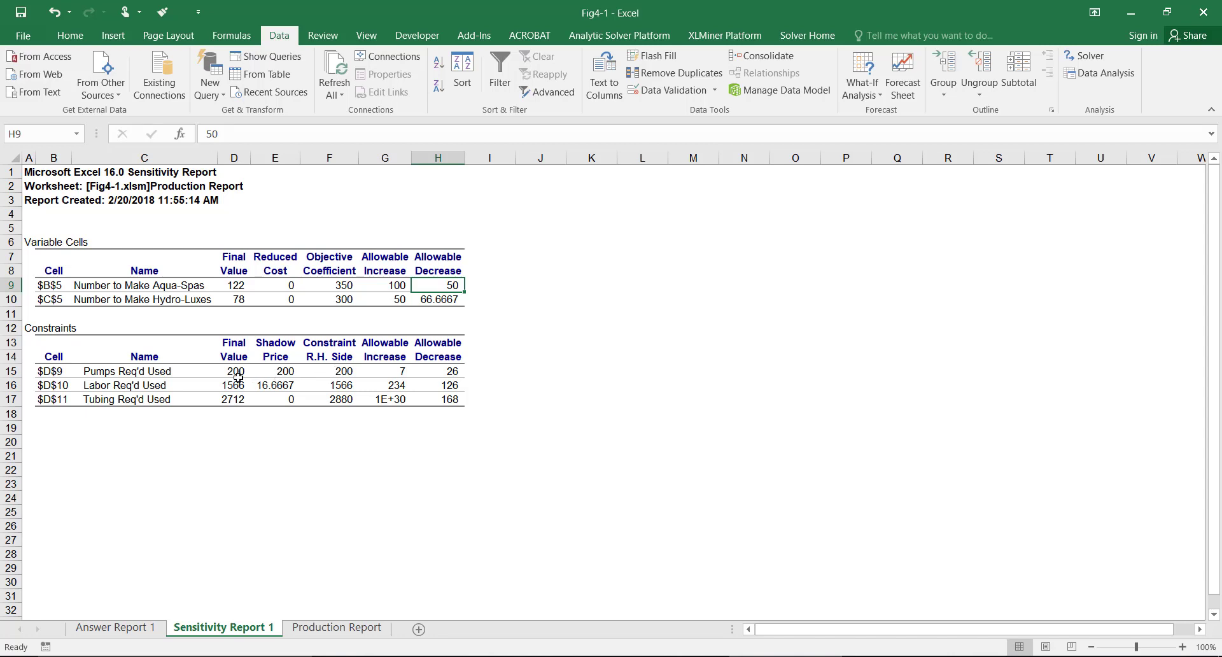
pyautogui.click(344, 371)
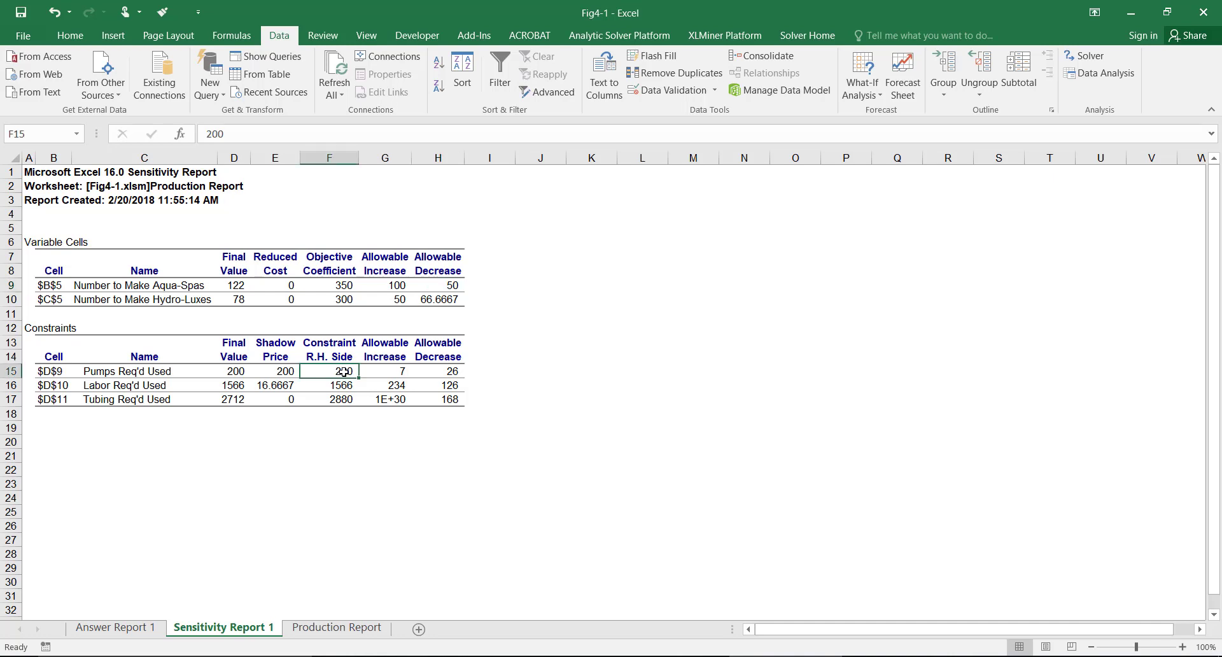
pyautogui.click(235, 374)
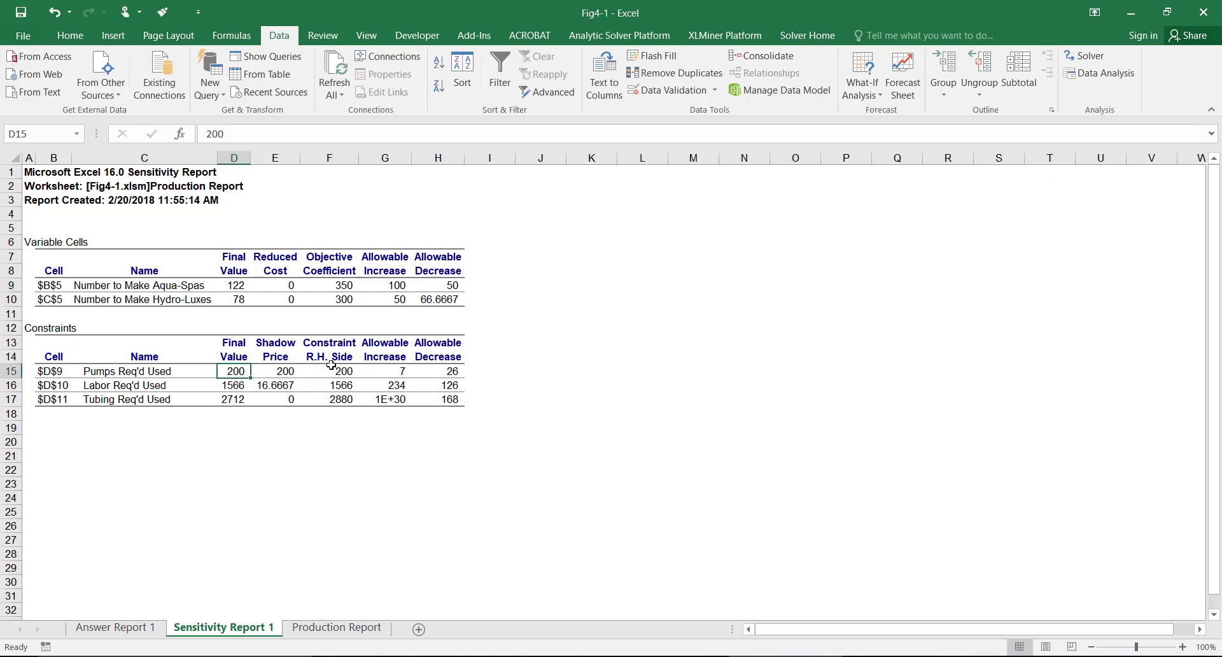
pyautogui.click(230, 384)
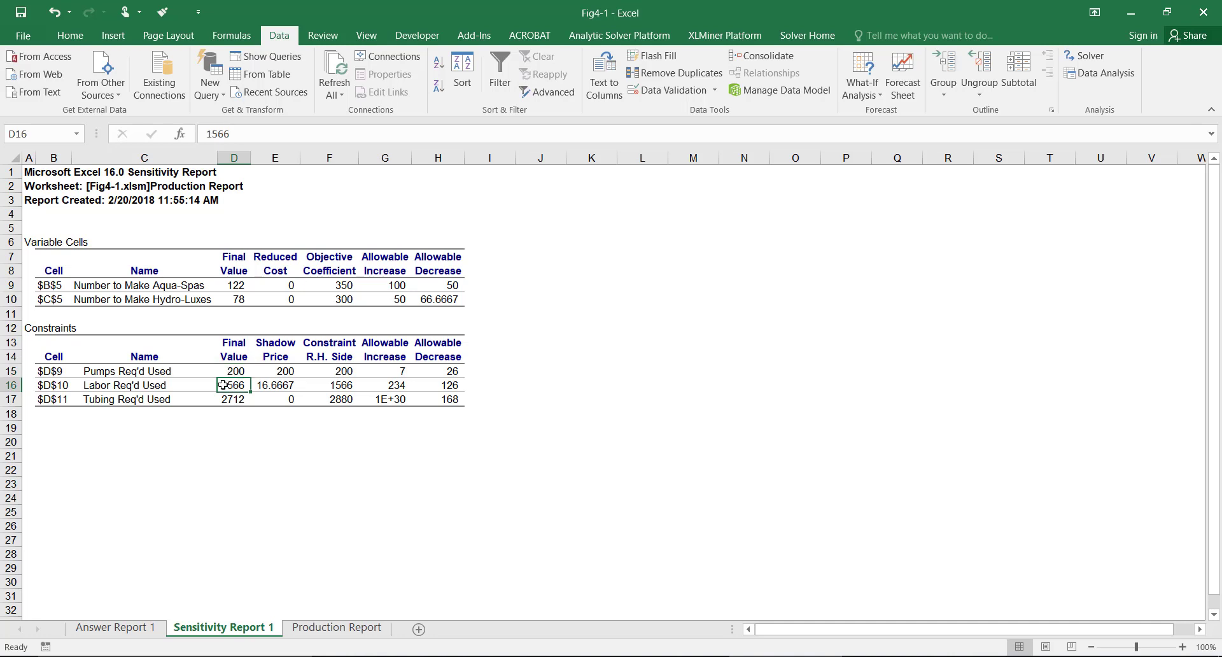
pyautogui.click(337, 386)
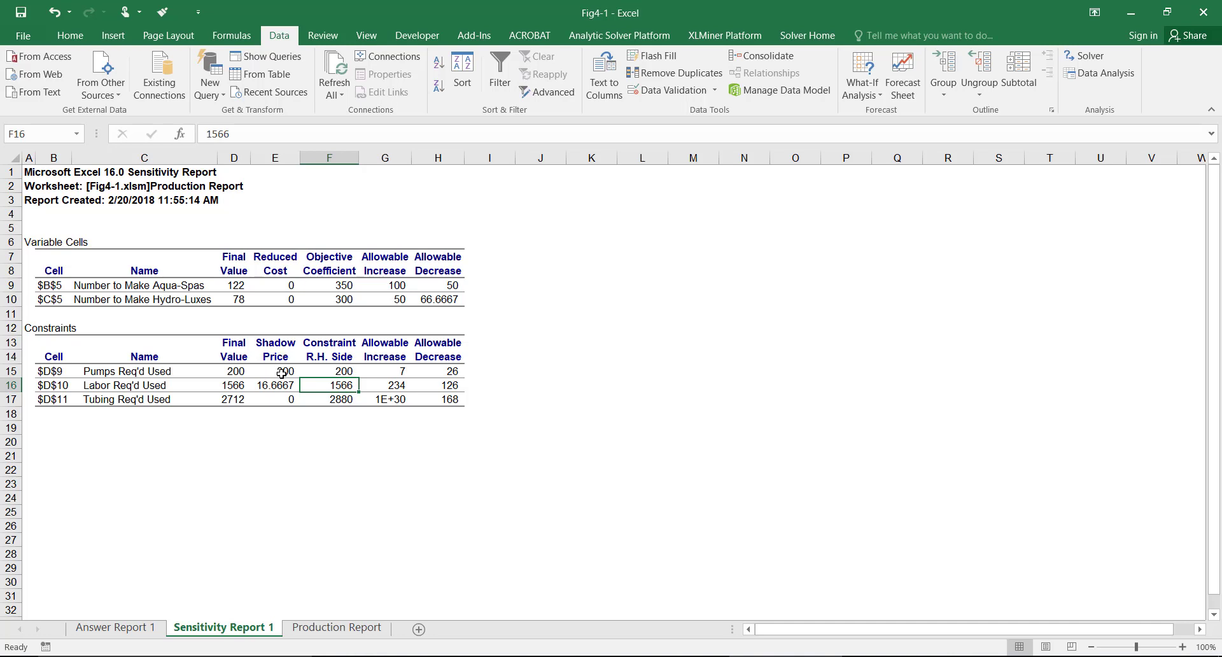
pyautogui.click(387, 374)
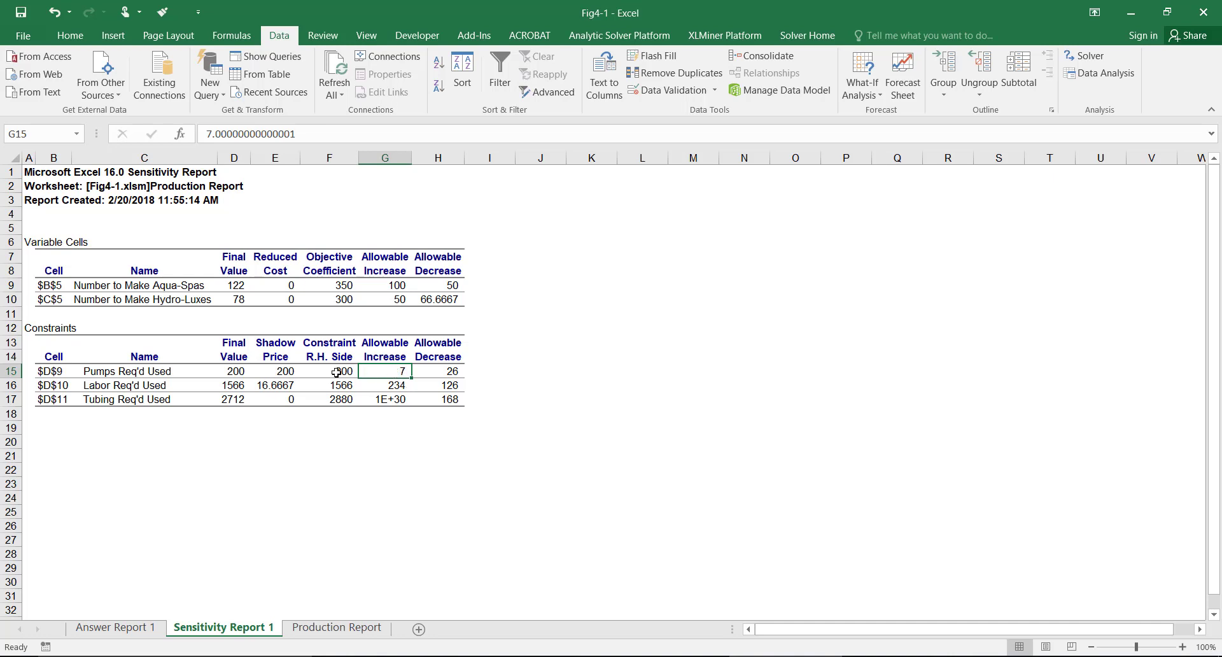
pyautogui.click(270, 372)
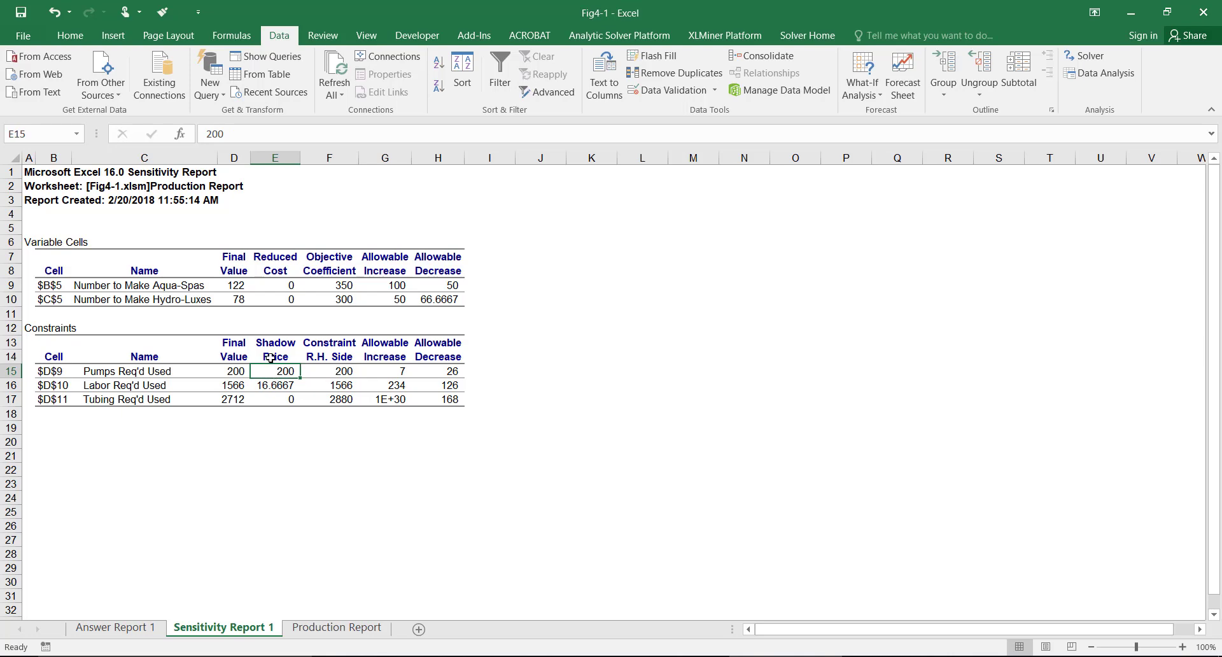
# Switch to the Fig4-4 workbook, raise the available pumps to 201, and return to the Fig4-1 sensitivity report.
pyautogui.hotkey('alt', 'Tab')
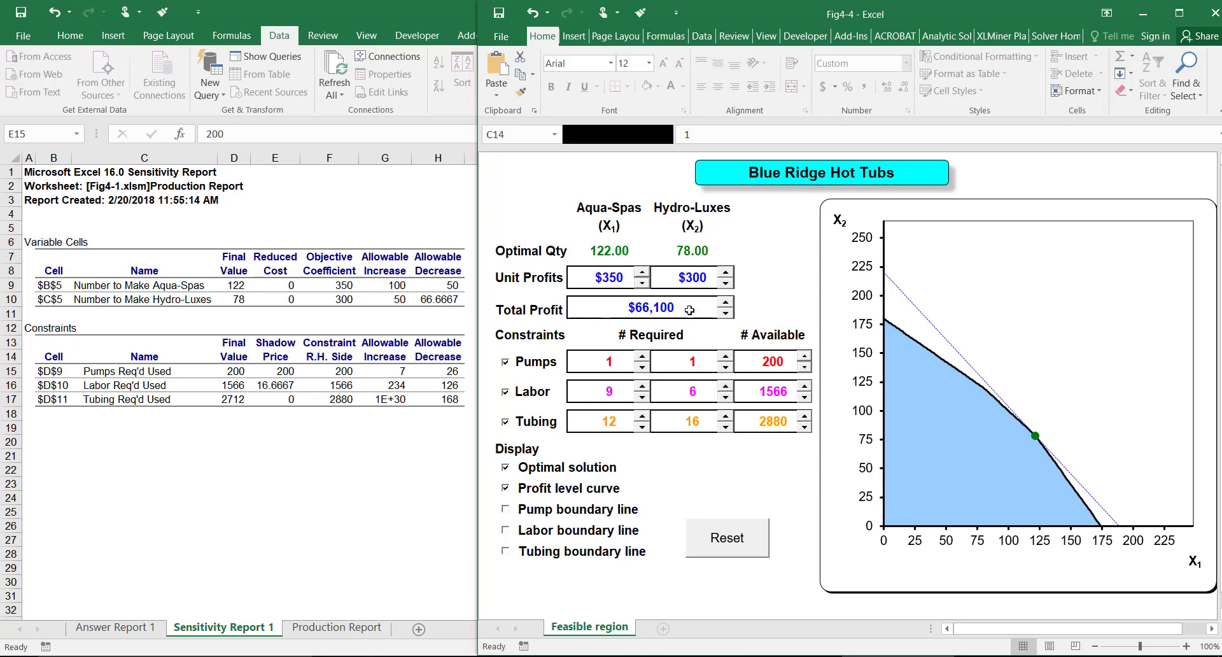
pyautogui.click(805, 355)
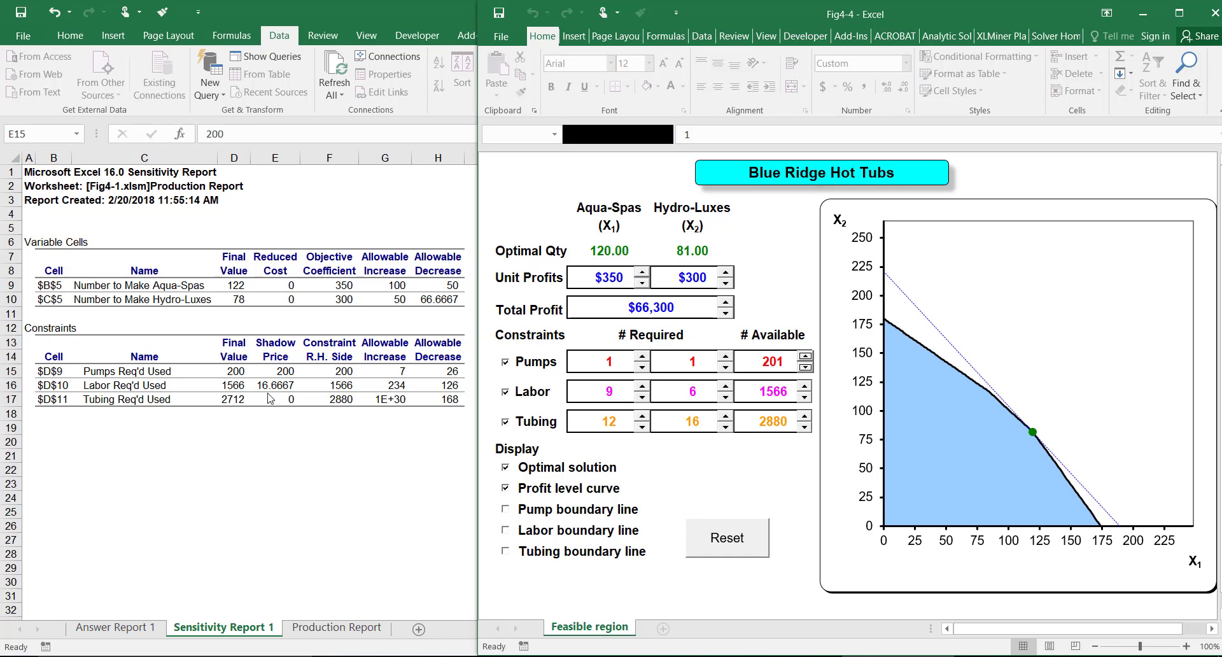
pyautogui.press('super+Up')
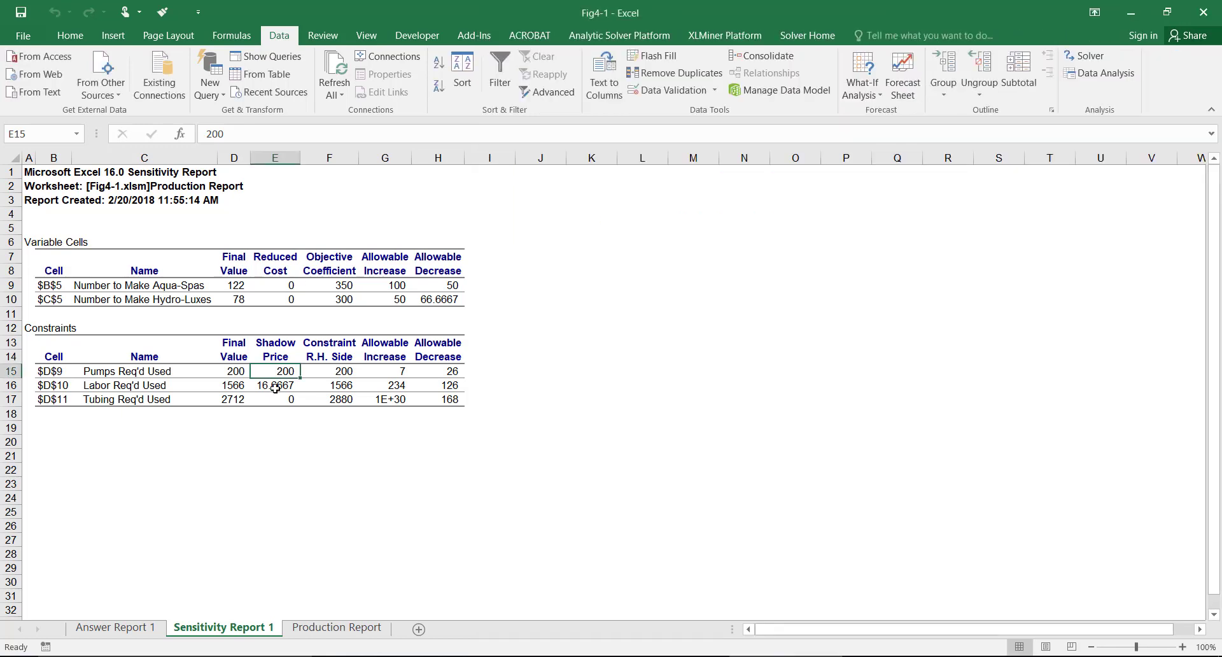
# Examine the labor and tubing shadow prices, the pump and tubing right-hand sides, and their allowable increase or decrease in the constraints table.
pyautogui.click(278, 388)
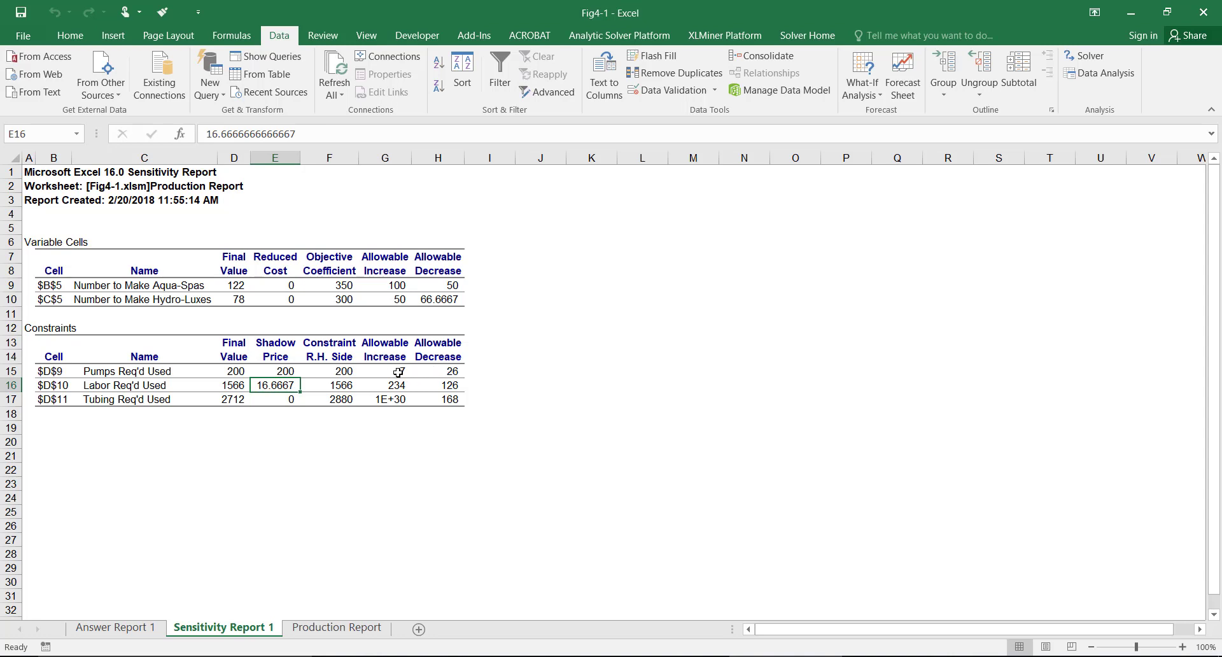
pyautogui.click(354, 371)
pyautogui.click(397, 374)
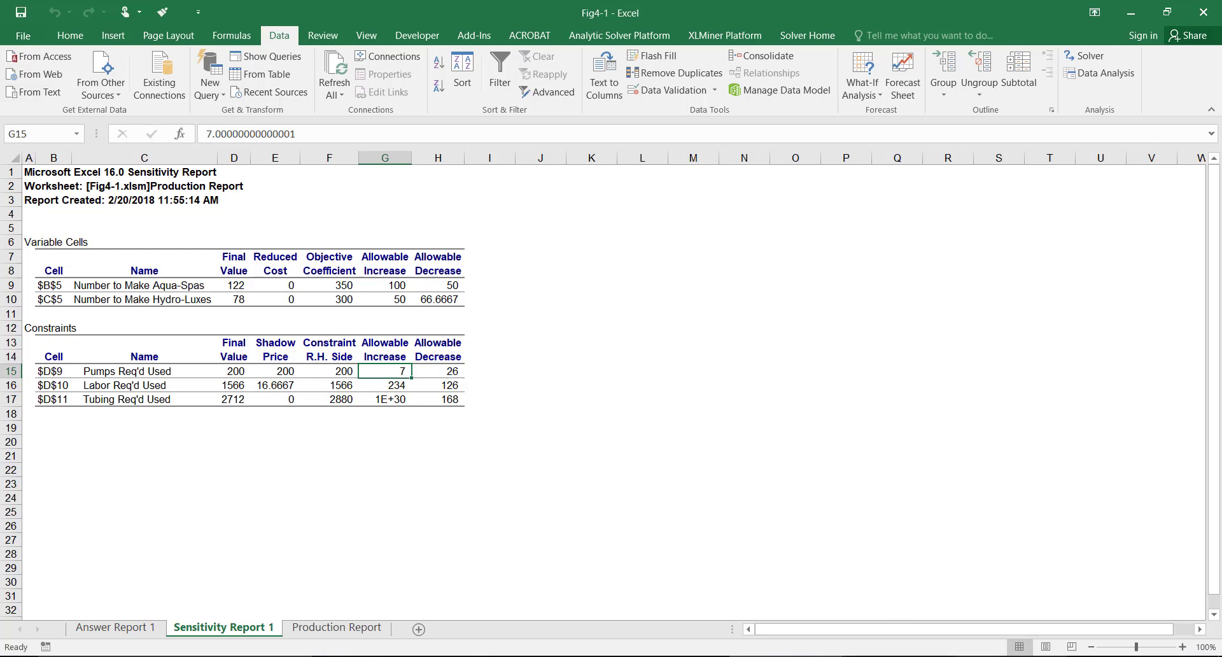
pyautogui.click(948, 470)
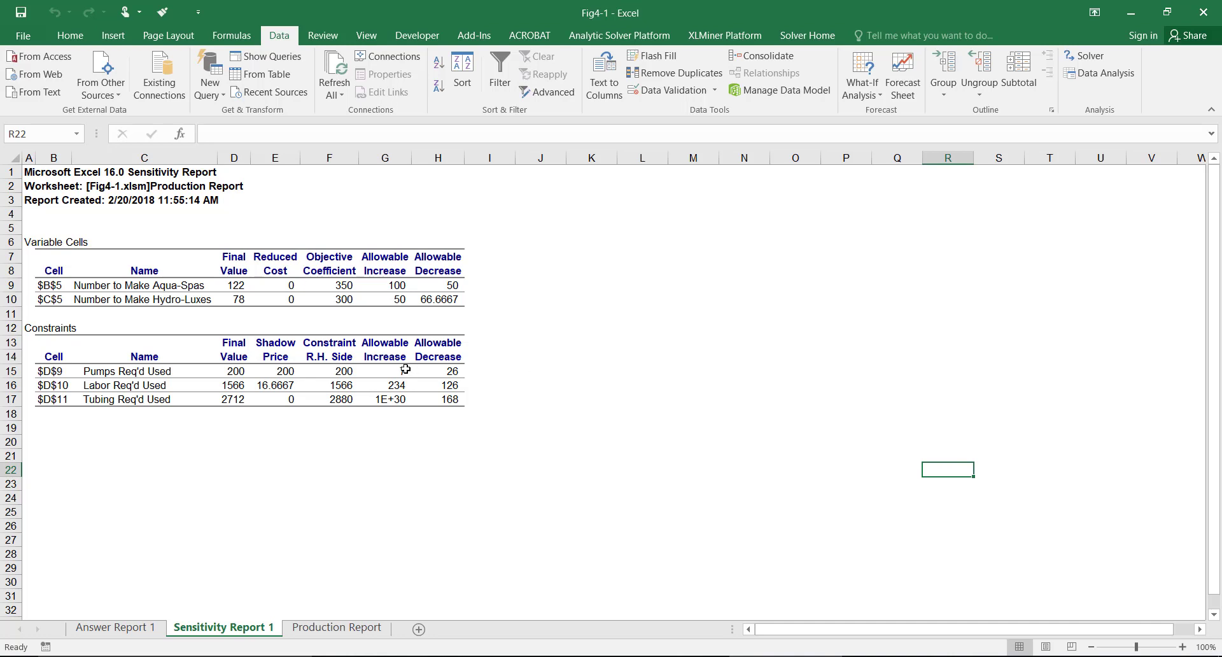
pyautogui.click(348, 372)
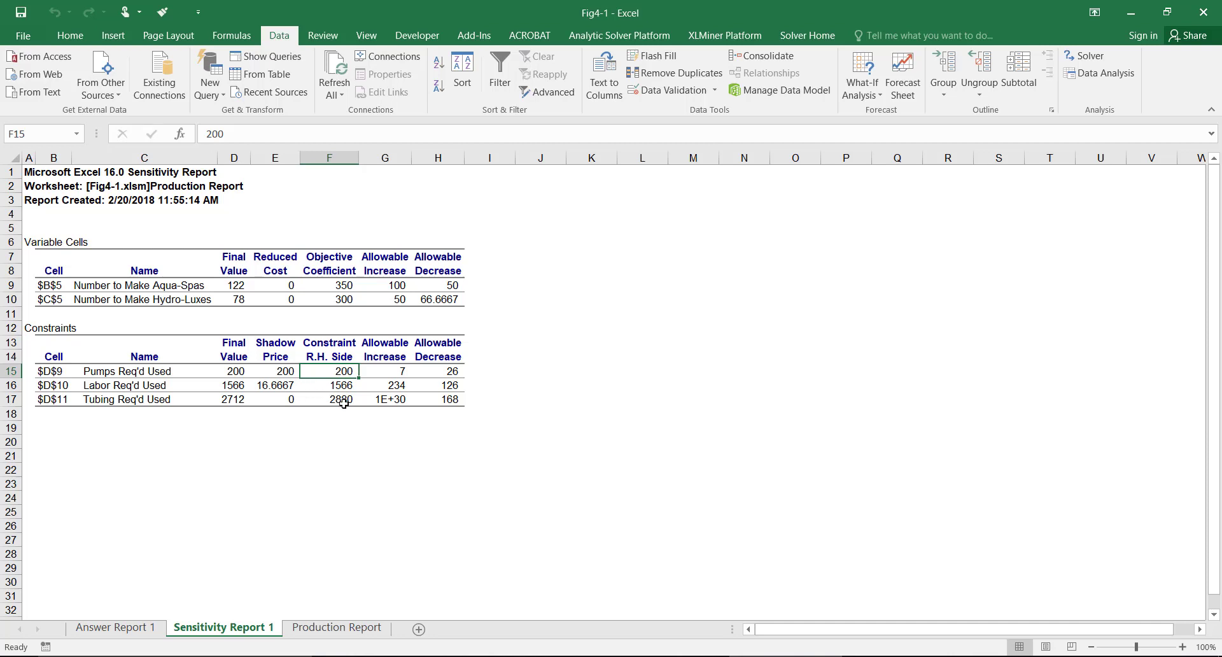
pyautogui.click(289, 399)
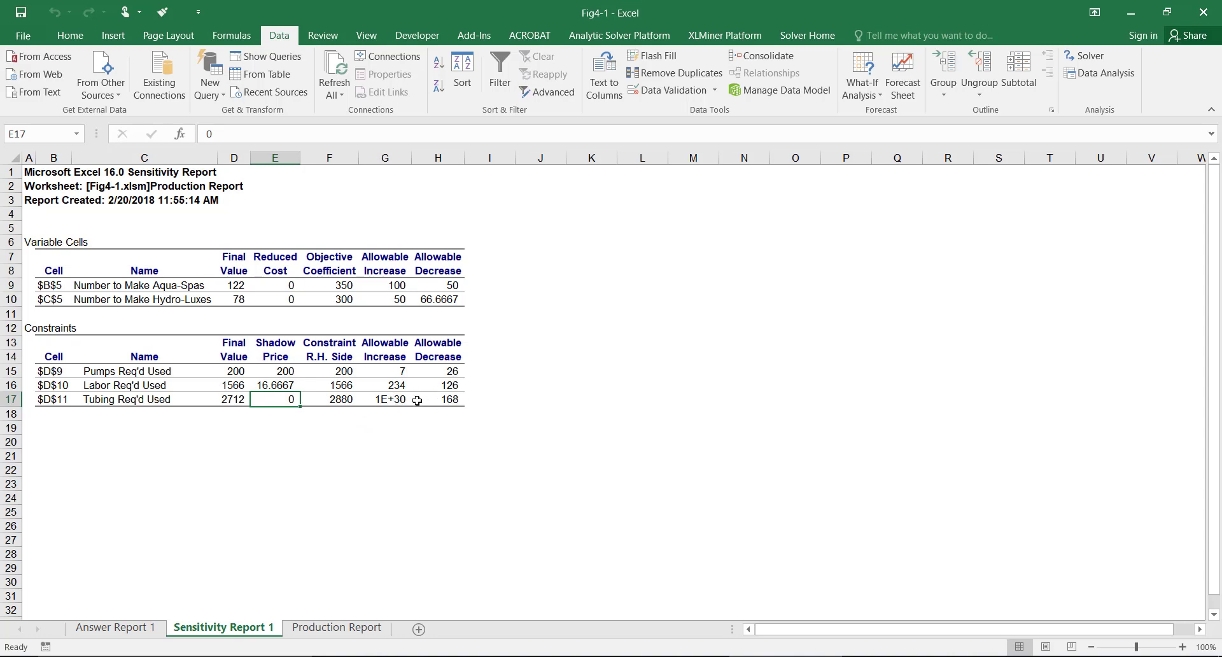
pyautogui.click(340, 400)
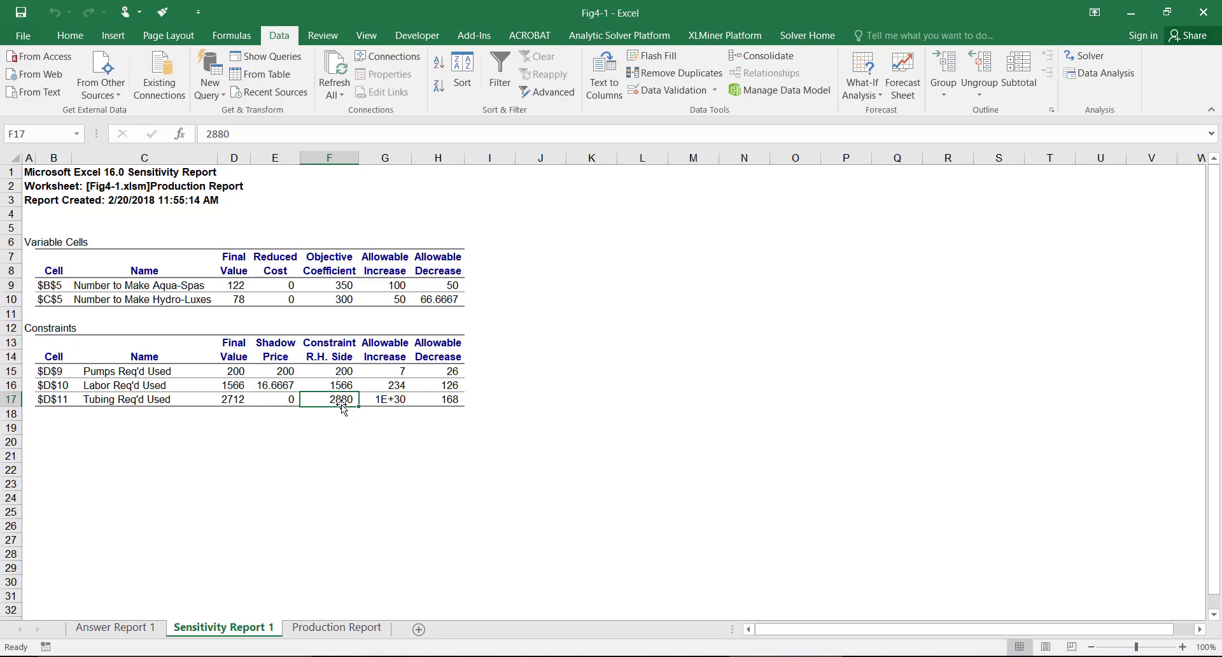
pyautogui.click(459, 401)
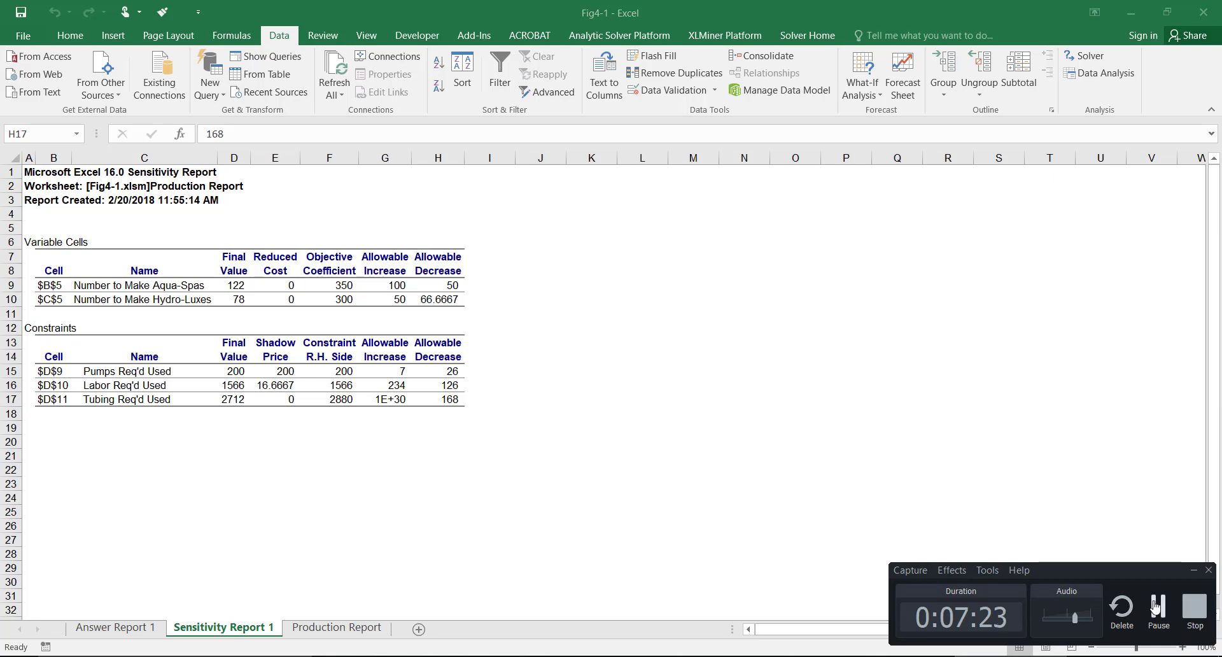
pyautogui.click(1157, 605)
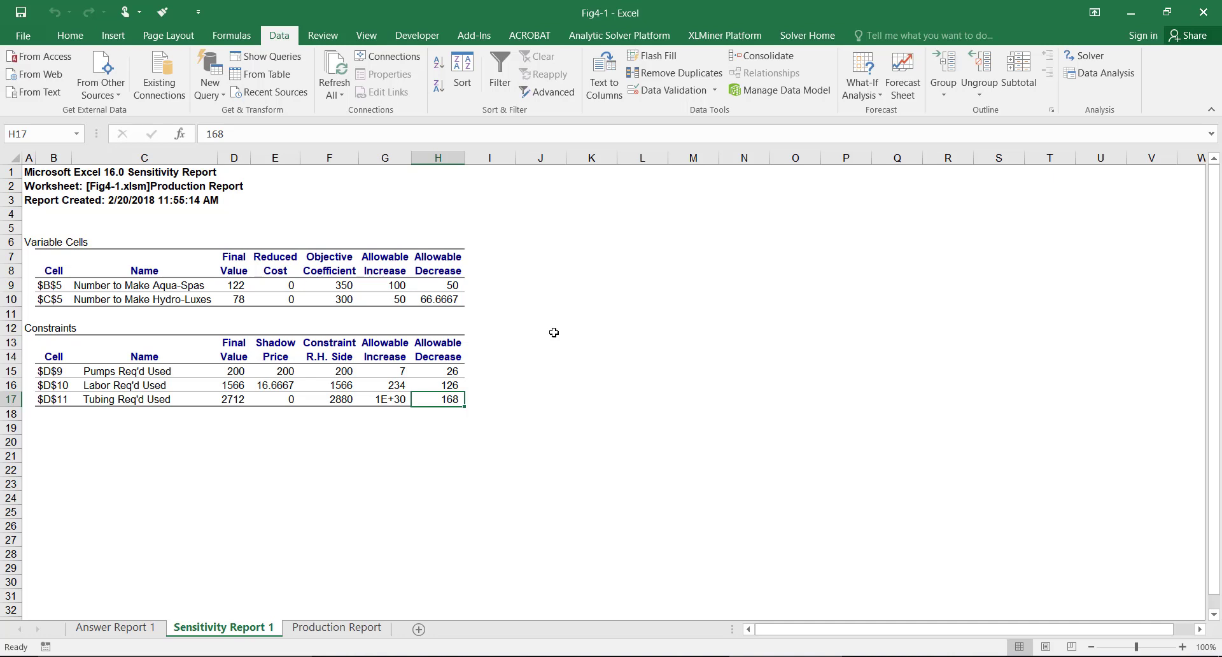
# Enter the resource requirements 1, 8 and 13 in cells J15 to J17 beside the pump, labor and tubing constraints.
pyautogui.click(548, 372)
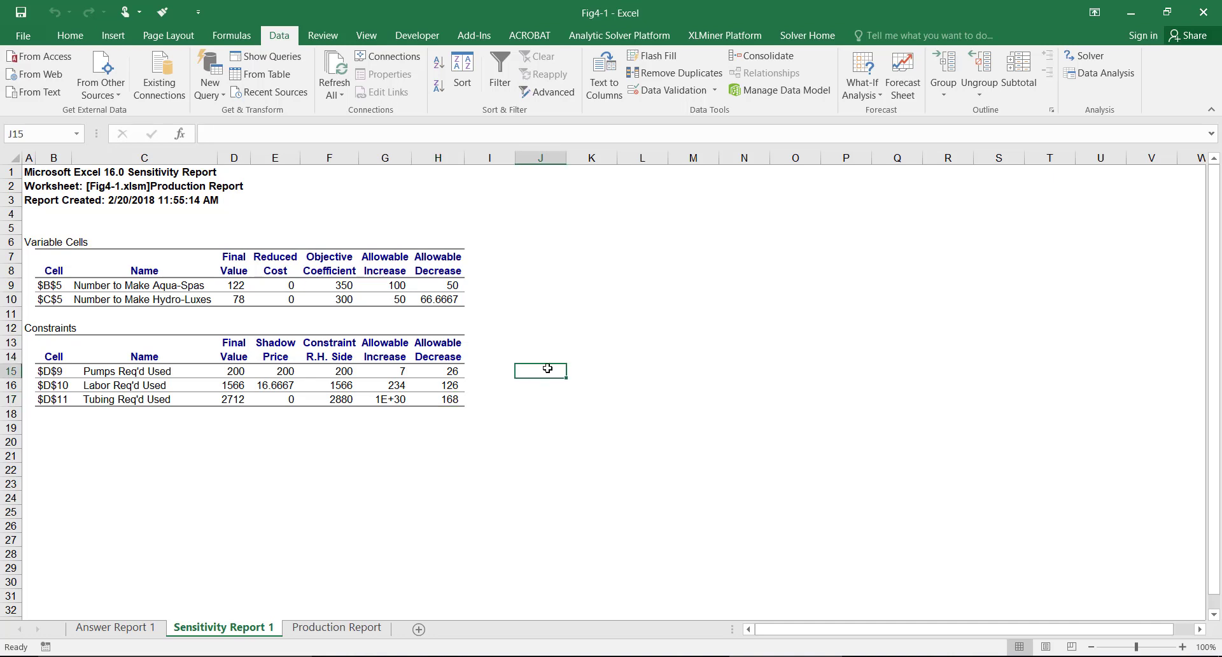
pyautogui.write('1')
pyautogui.press('Return')
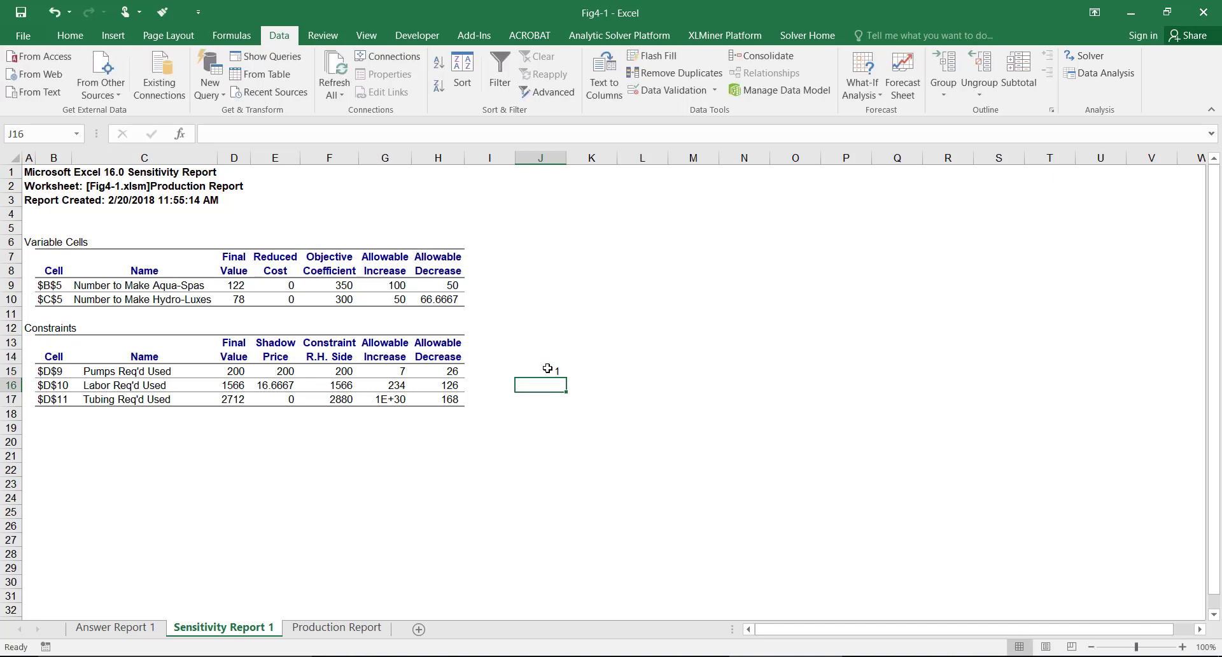
pyautogui.write('8')
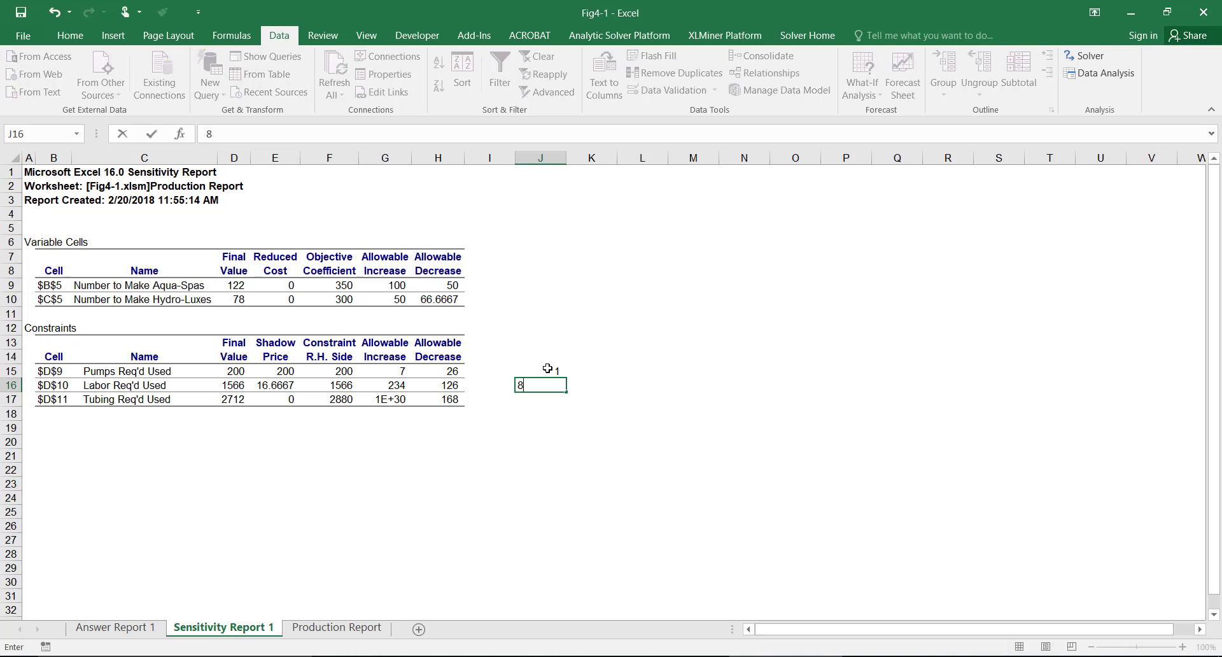
pyautogui.press('Return')
pyautogui.write('13')
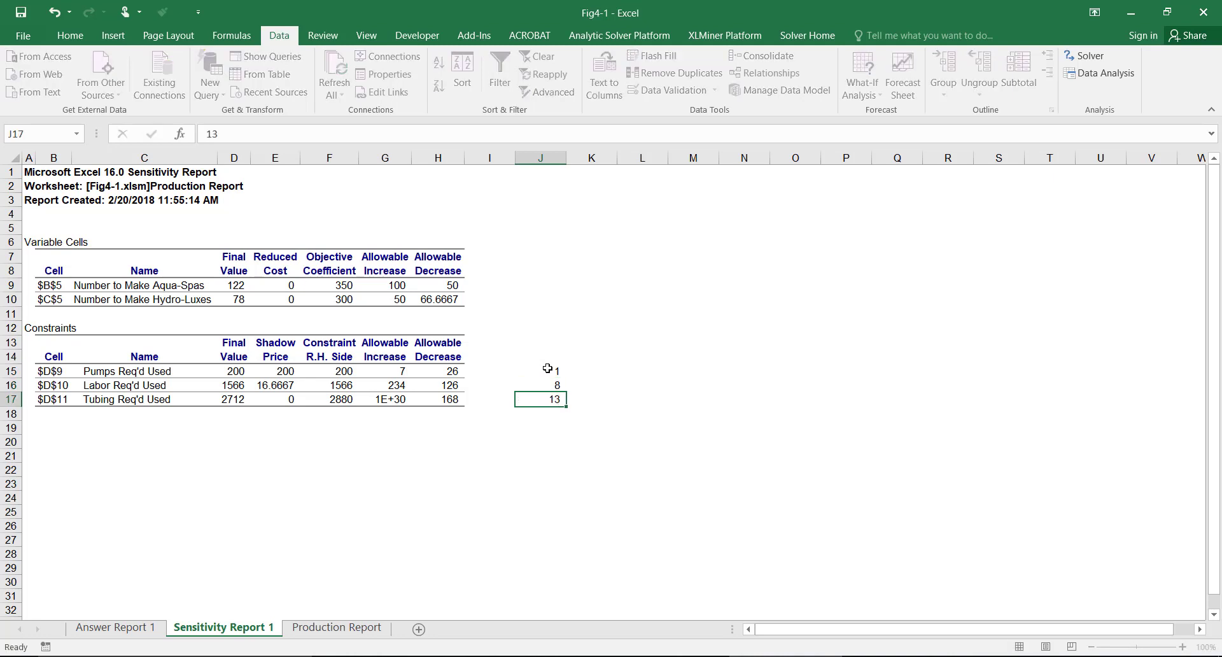
pyautogui.press('Return')
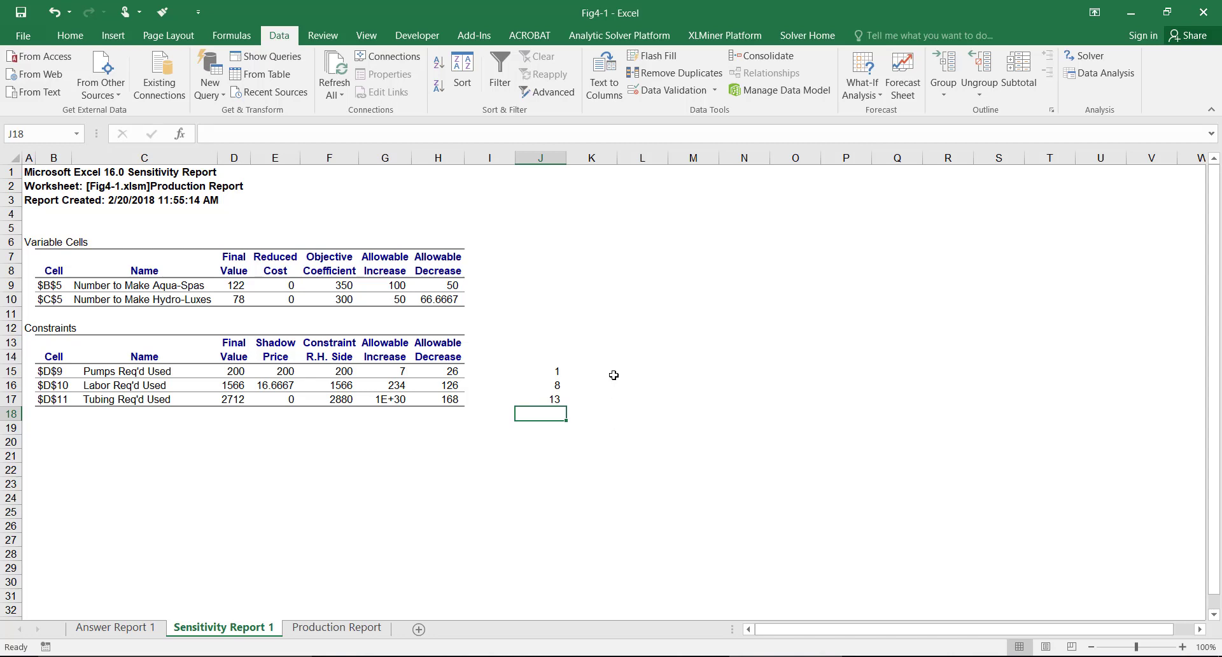
# Calculate the pump cost in L15 by multiplying its shadow price by its requirement with =E15*J15.
pyautogui.click(643, 371)
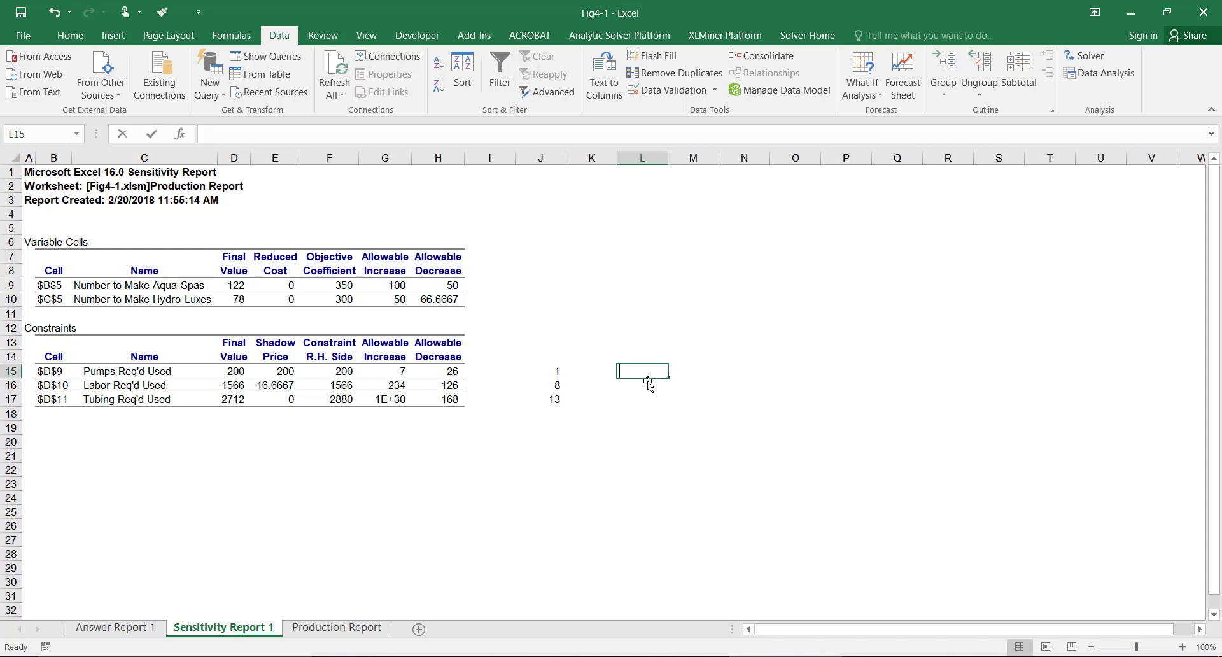
pyautogui.write('=')
pyautogui.click(272, 373)
pyautogui.write('*')
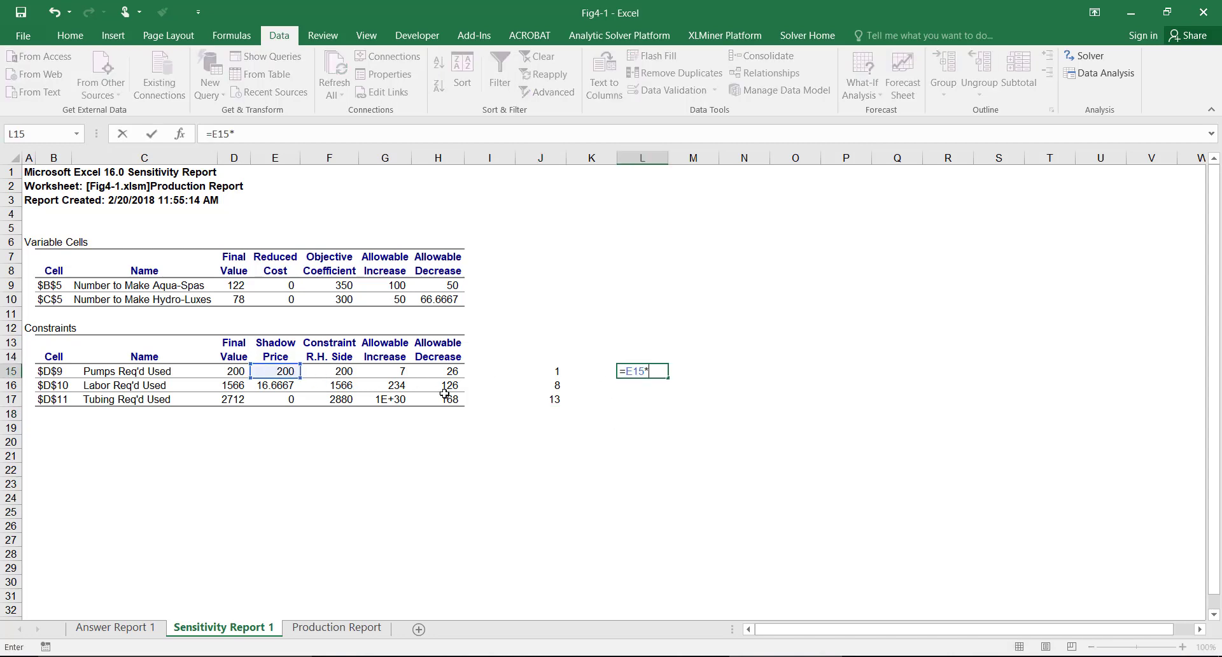
pyautogui.click(538, 361)
pyautogui.click(544, 373)
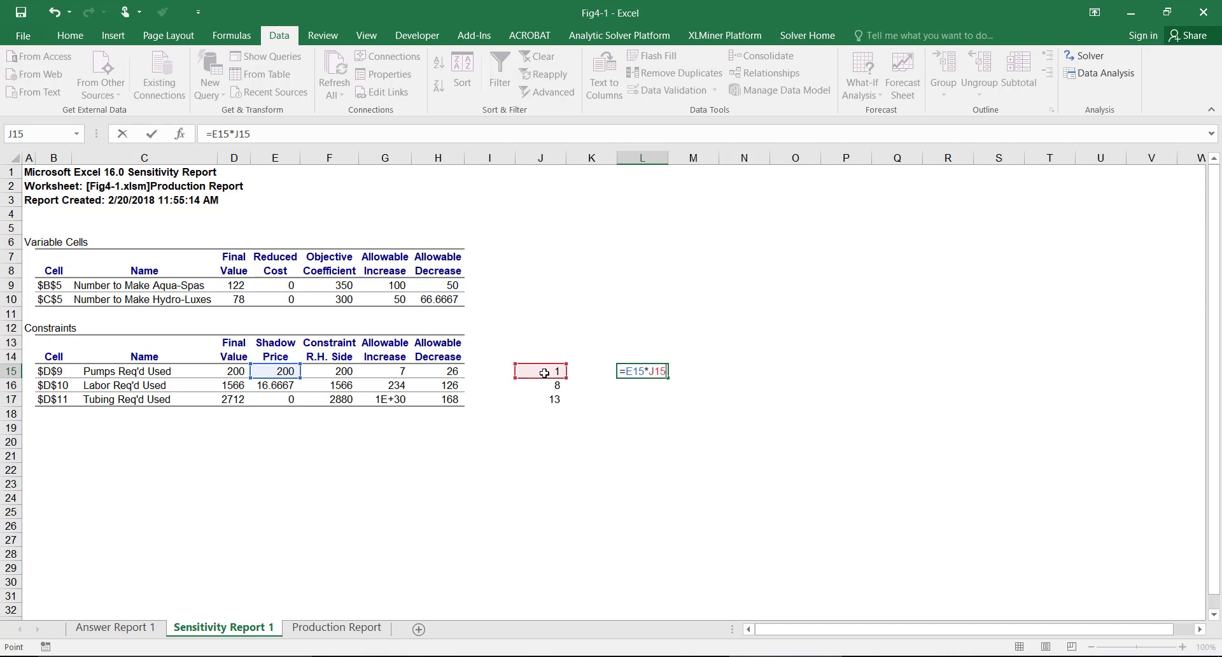
pyautogui.press('Return')
# Calculate the labor cost in L16 by multiplying its shadow price by its requirement with =E16*J16.
pyautogui.write('=')
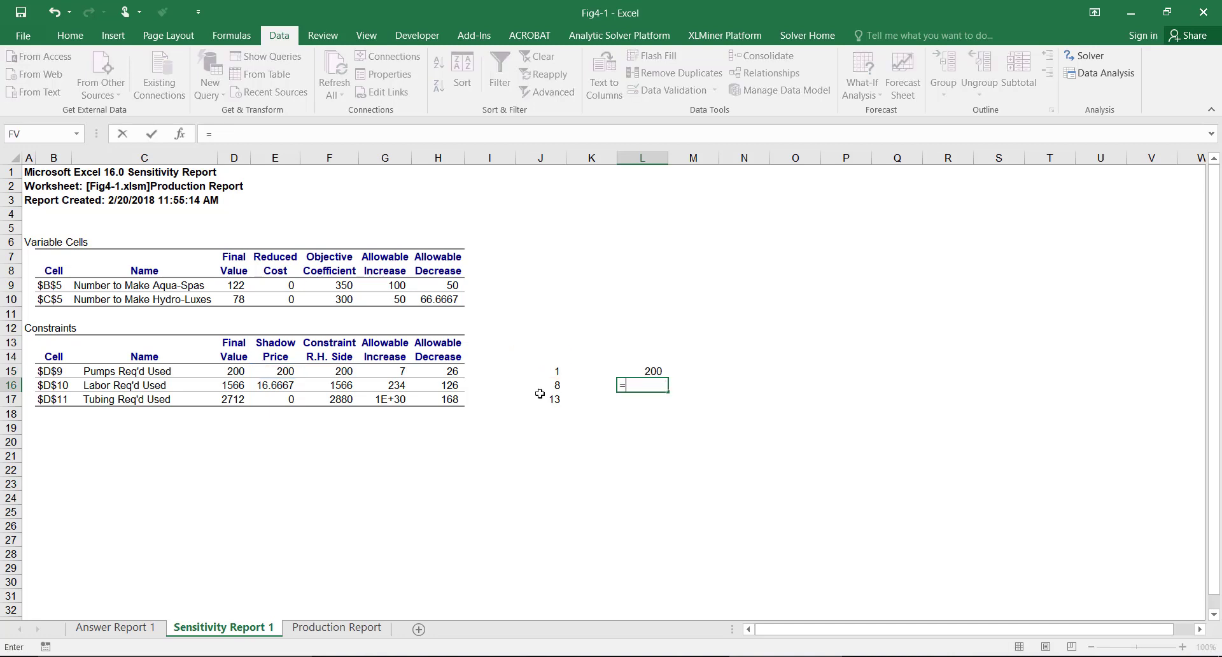
pyautogui.click(276, 386)
pyautogui.write('*')
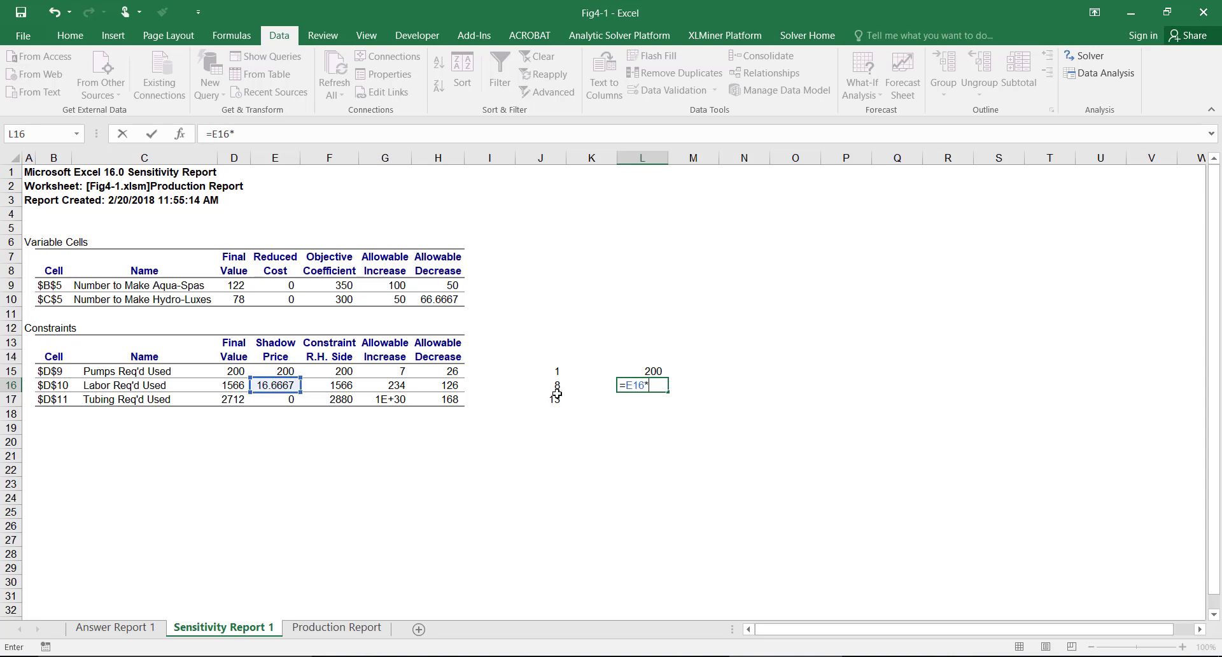
pyautogui.click(555, 384)
pyautogui.press('Return')
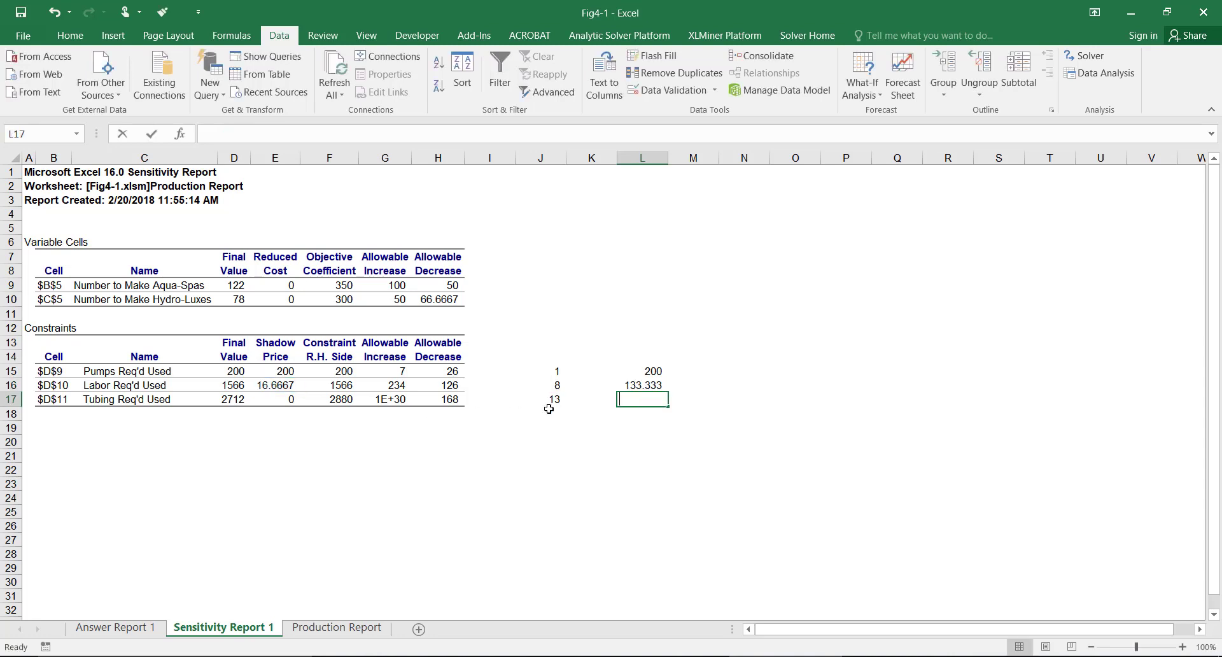
# Calculate the tubing cost in L17 by multiplying its shadow price by its requirement with =E17*J17.
pyautogui.write('=')
pyautogui.click(273, 402)
pyautogui.write('*')
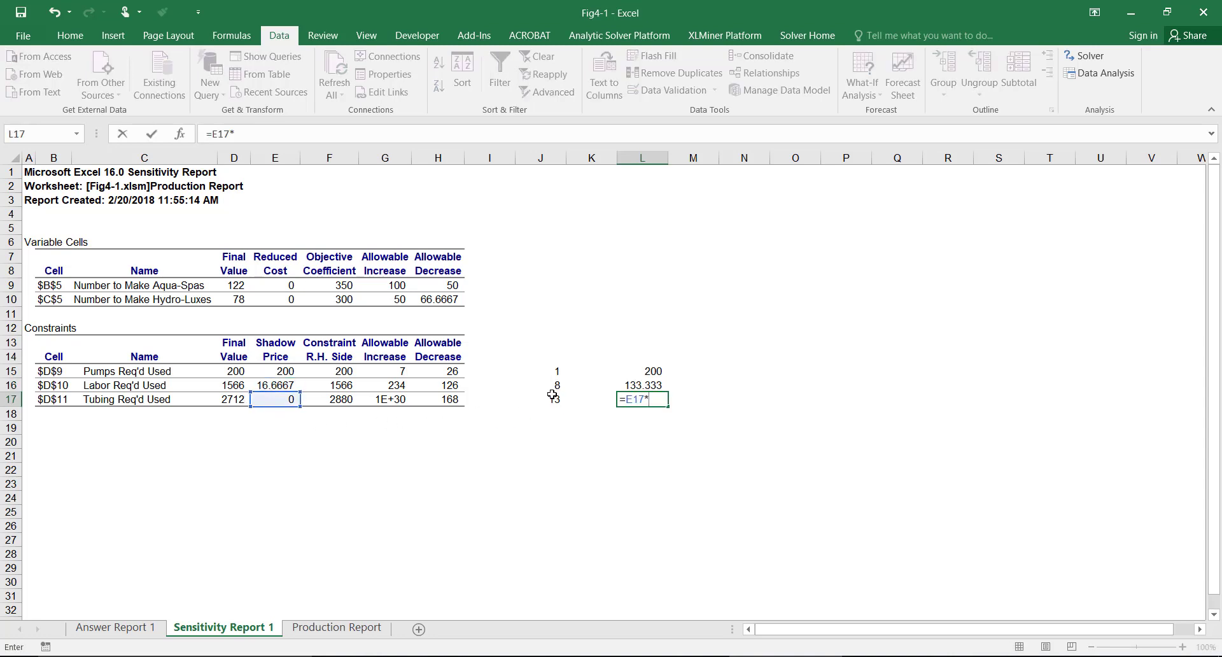
pyautogui.click(554, 399)
pyautogui.press('Return')
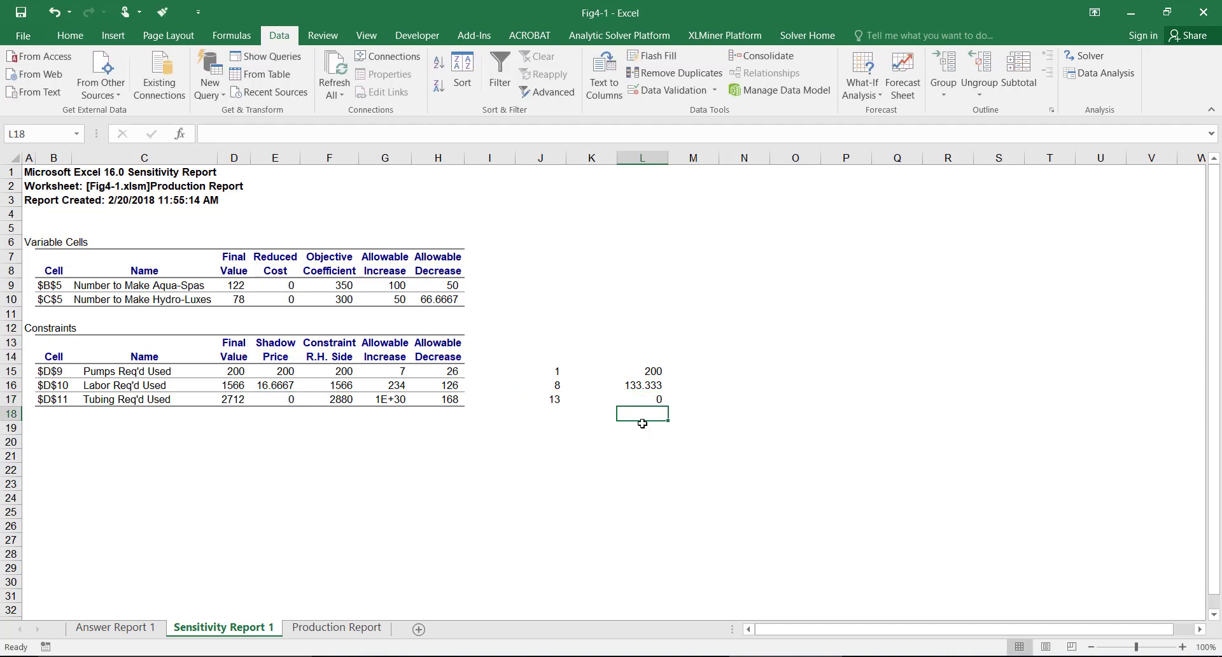
# Total the three resource costs in L18 with a SUM formula over L15:L17.
pyautogui.write('=')
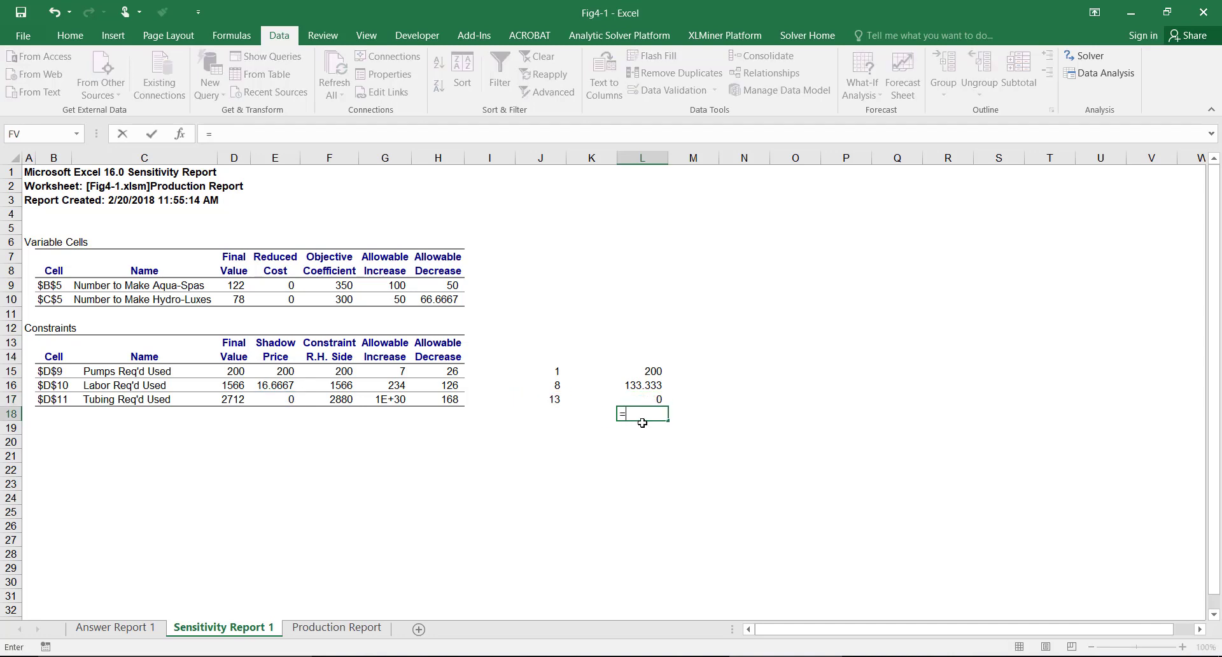
pyautogui.write('sum(')
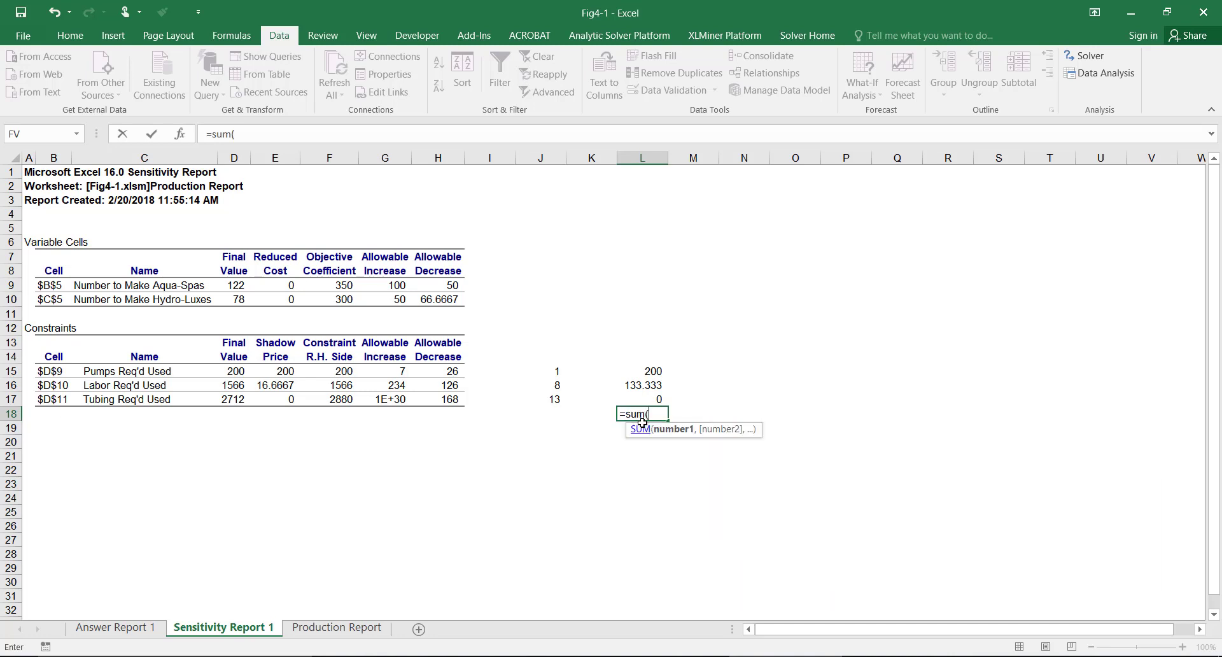
pyautogui.moveTo(640, 368); pyautogui.dragTo(645, 397)
pyautogui.write(')')
pyautogui.press('Return')
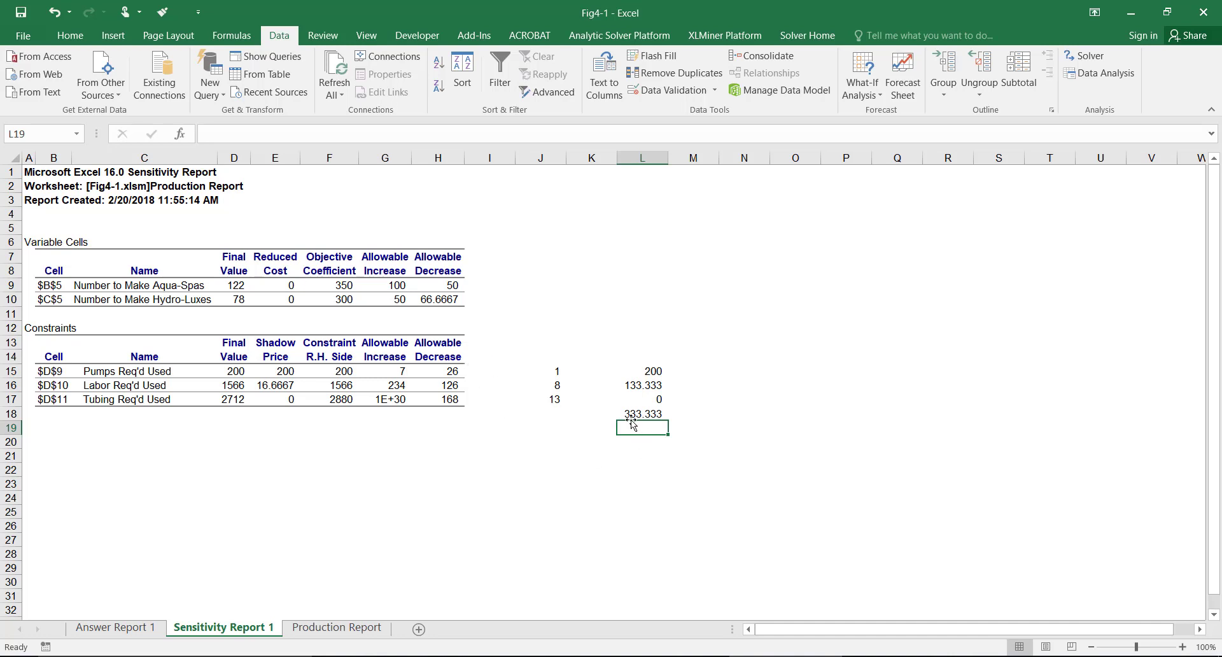
# Enter the comparison value 350 in cell L20, below the total resource cost.
pyautogui.click(635, 446)
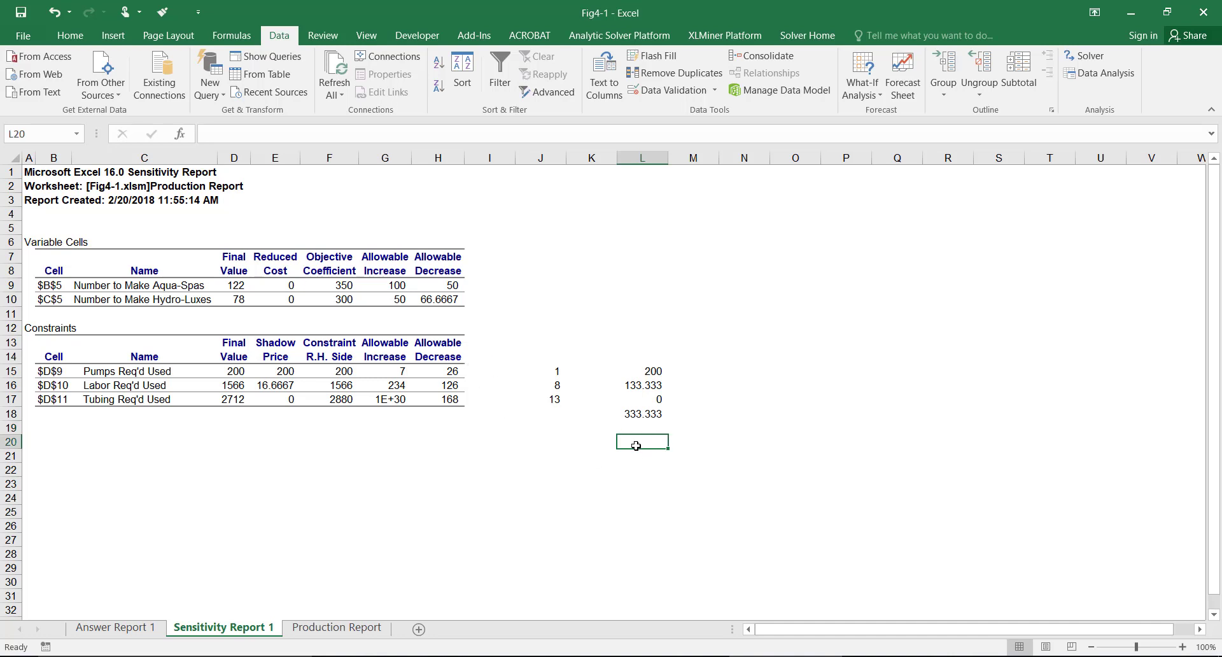
pyautogui.click(645, 414)
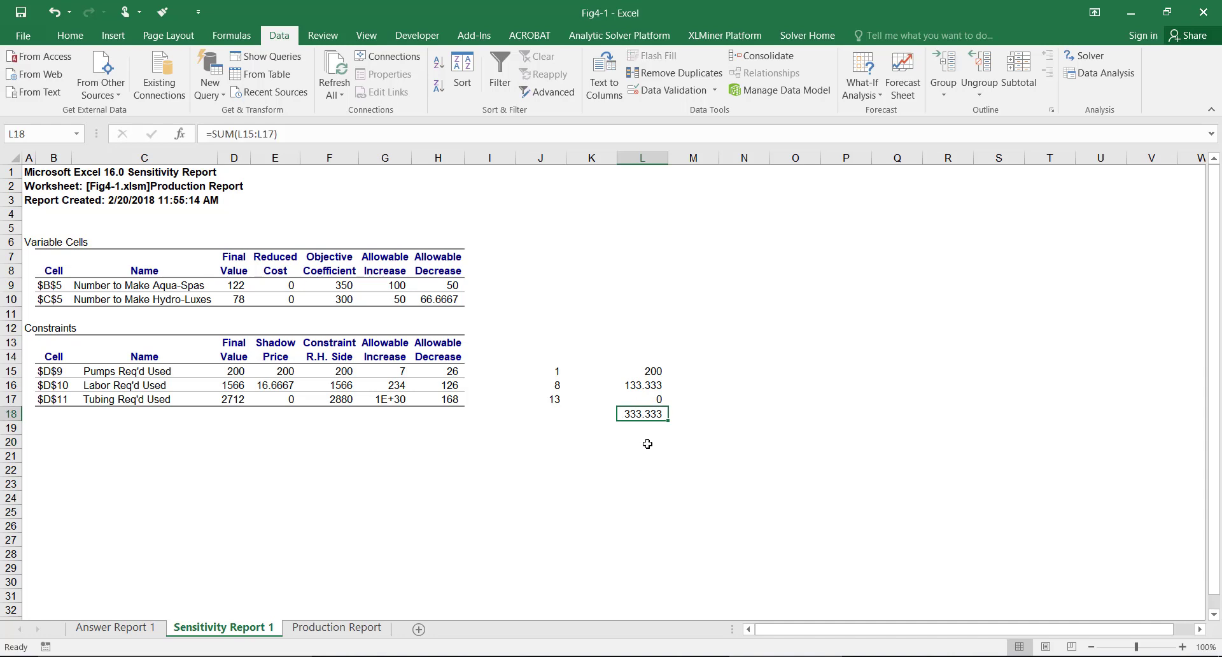
pyautogui.click(646, 443)
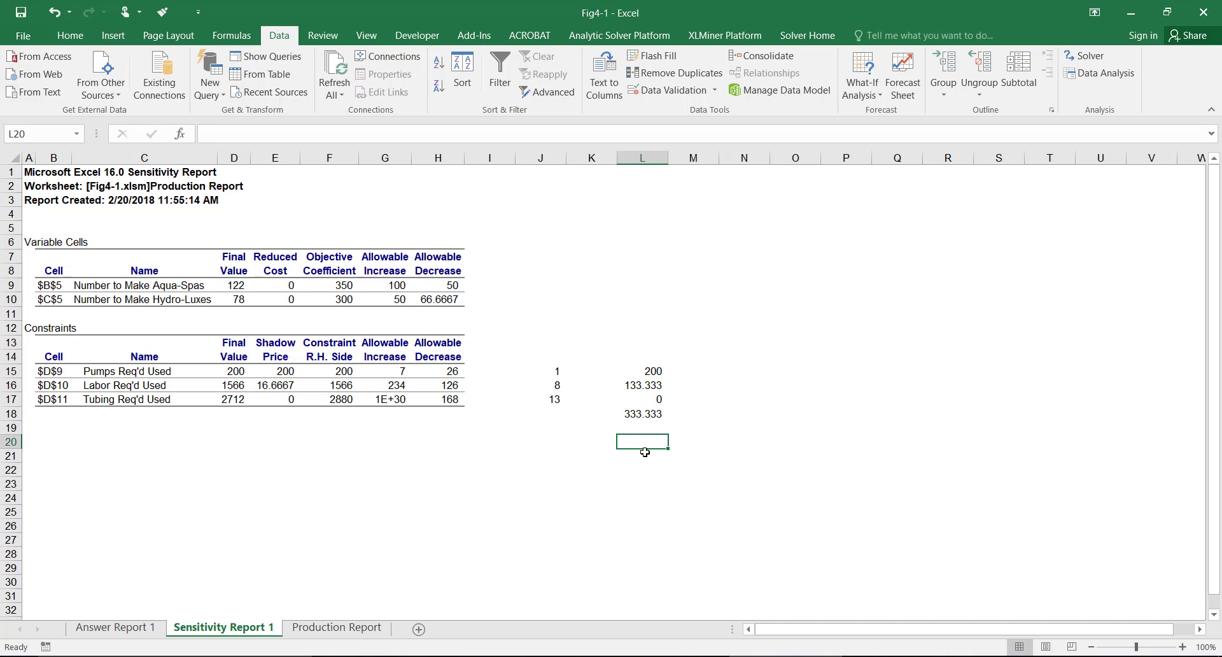
pyautogui.write('350')
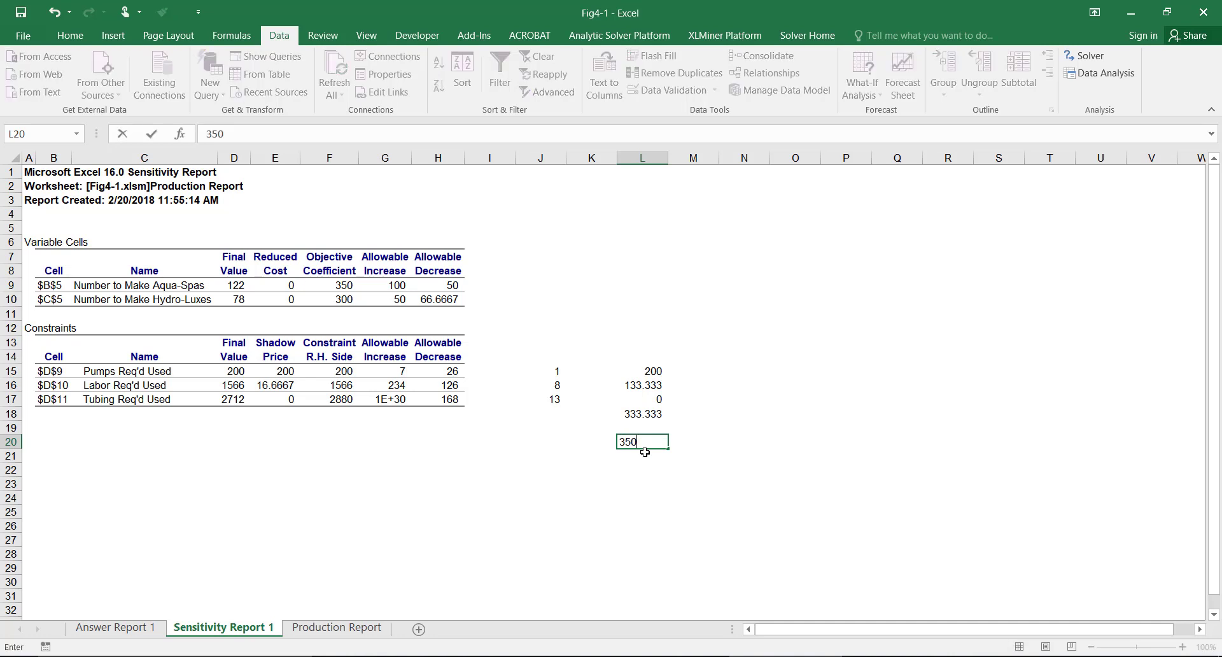
pyautogui.press('Return')
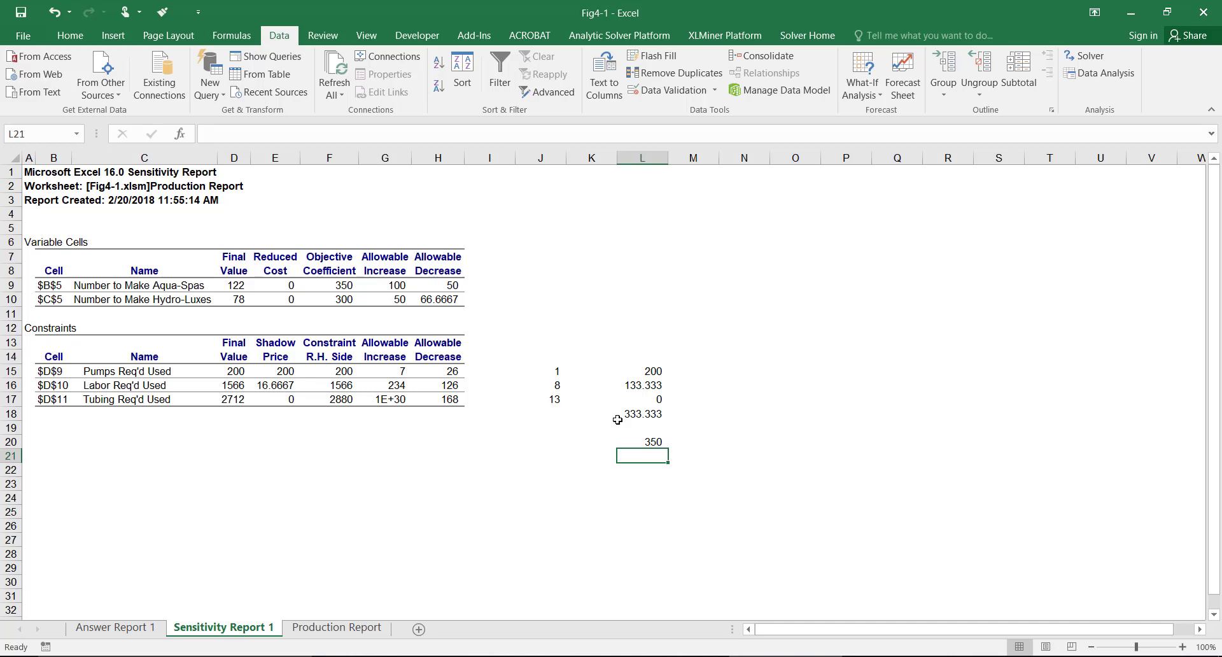
pyautogui.press('F10')
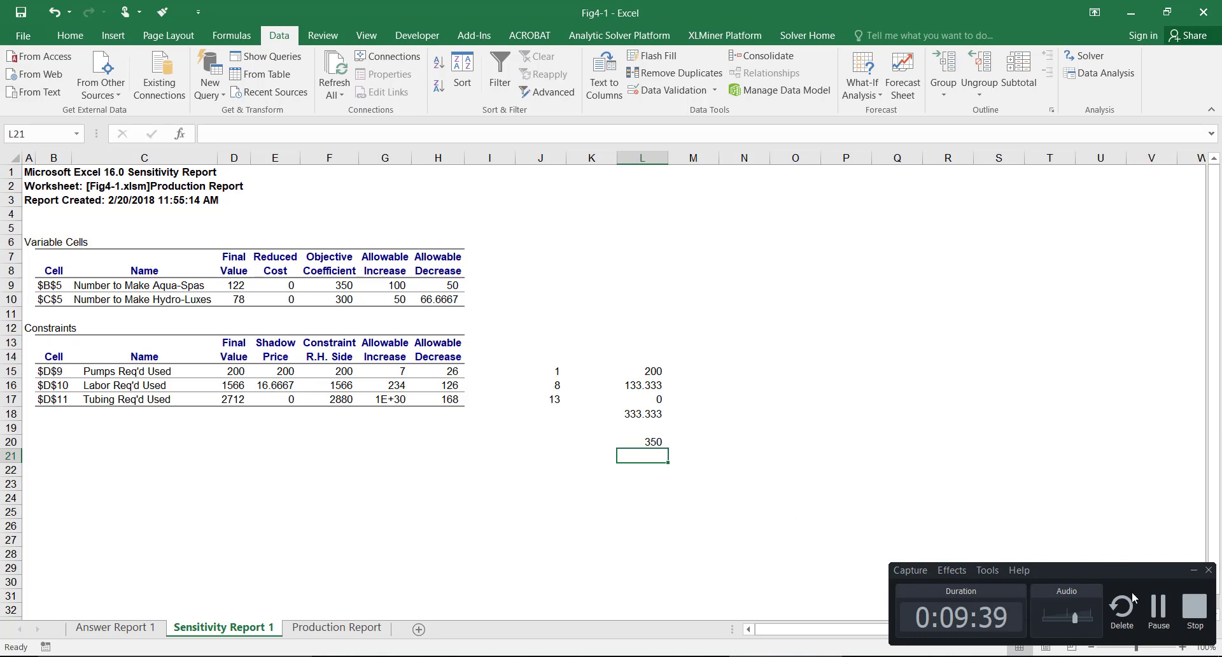
pyautogui.click(1161, 603)
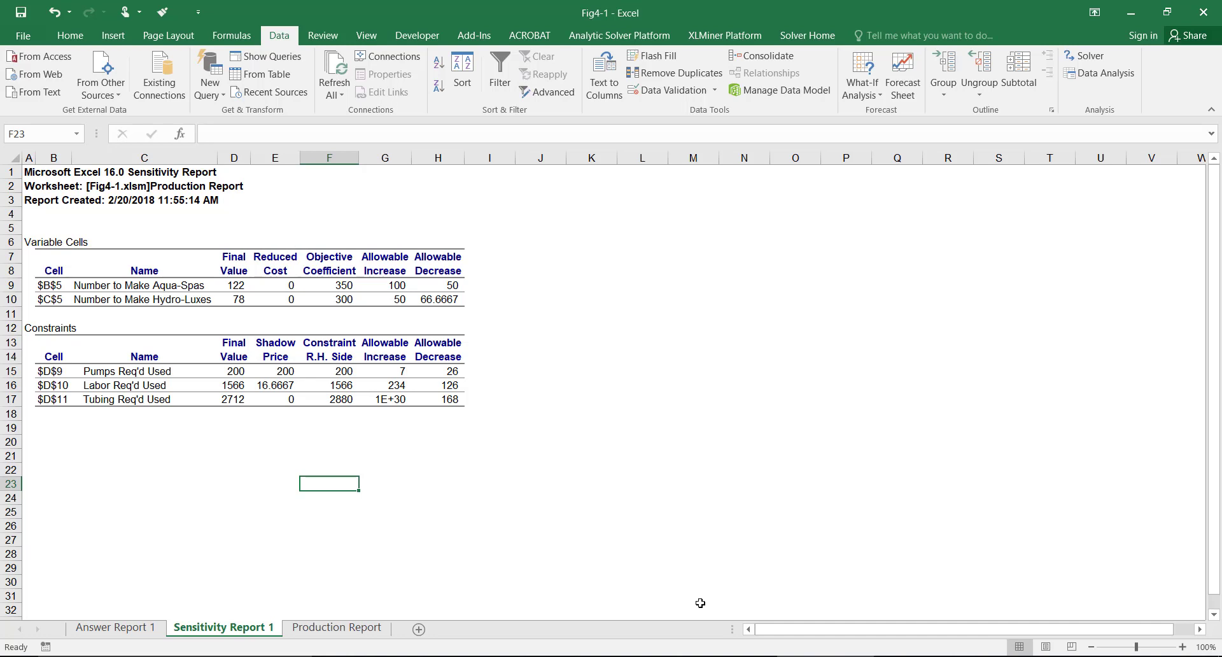
# Switch to PowerPoint to read the slide "The Meaning of Reduced Costs", and return to the Excel sensitivity report.
pyautogui.click(720, 656)
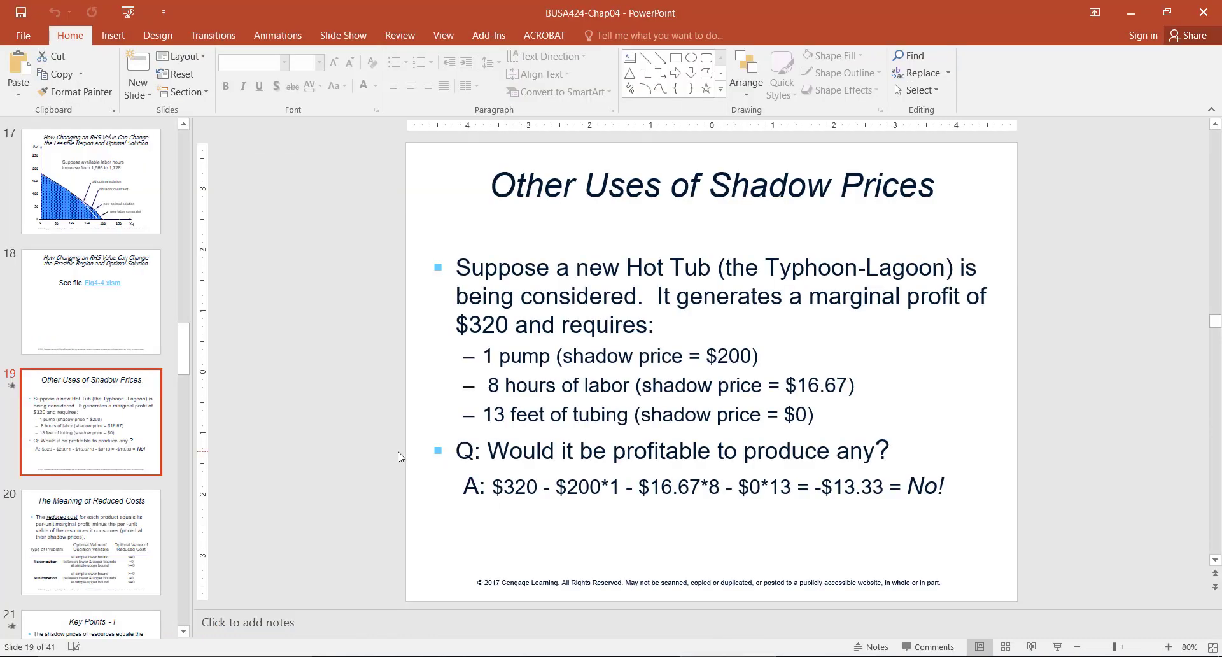
pyautogui.scroll(-1, 400, 456)
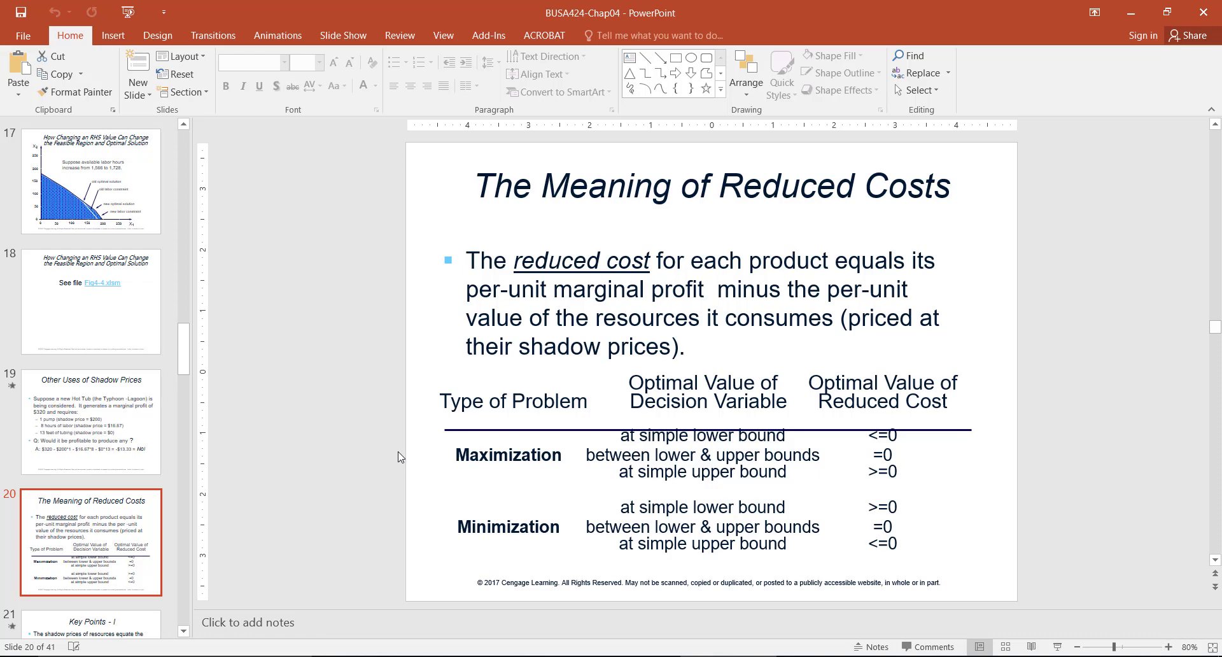
pyautogui.hotkey('alt', 'Tab')
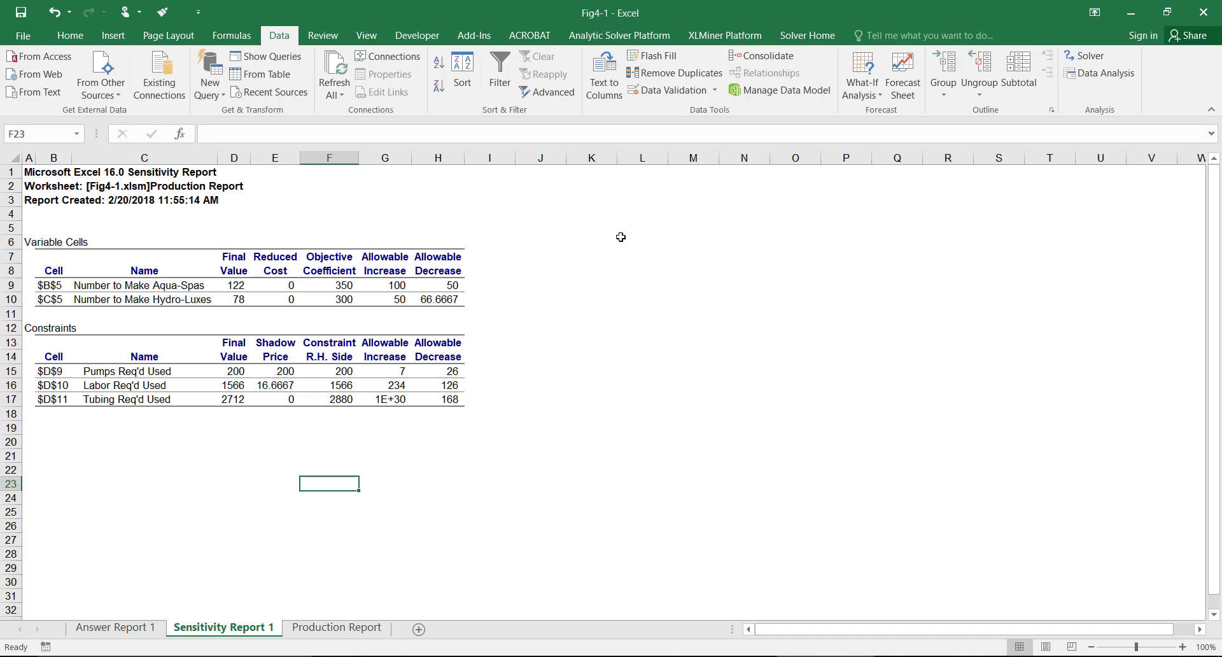
# Enter the Aqua-Spas unit profit of 350 in cell K9.
pyautogui.click(606, 325)
pyautogui.click(599, 301)
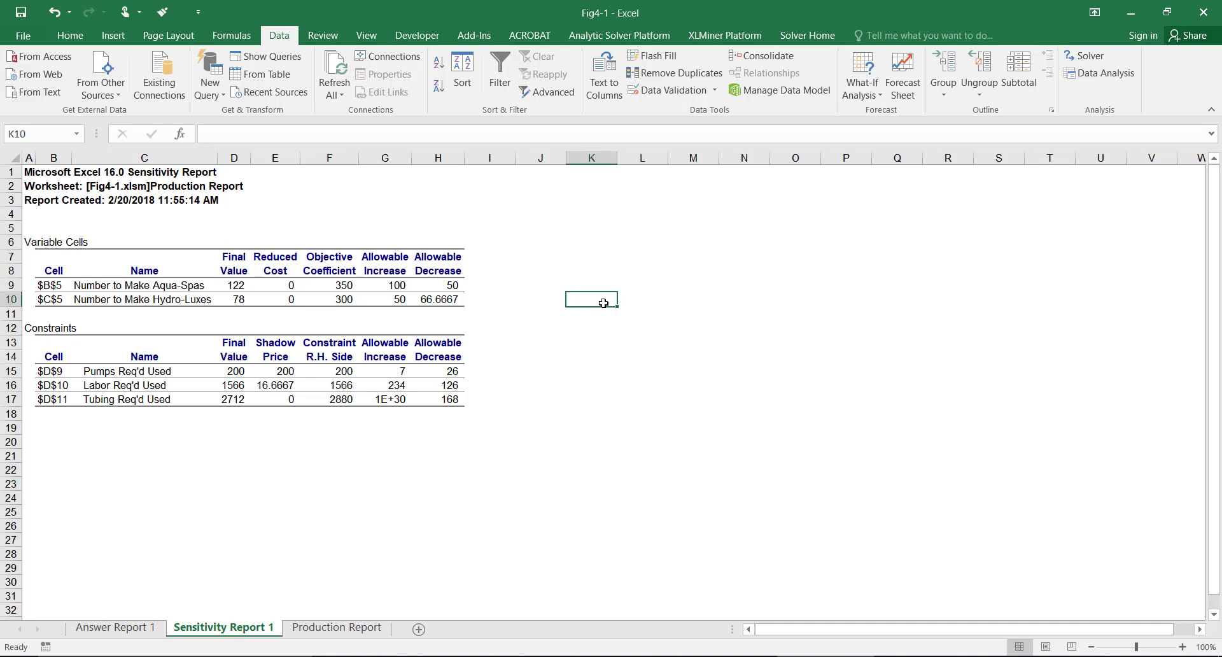
pyautogui.click(600, 286)
pyautogui.write('350')
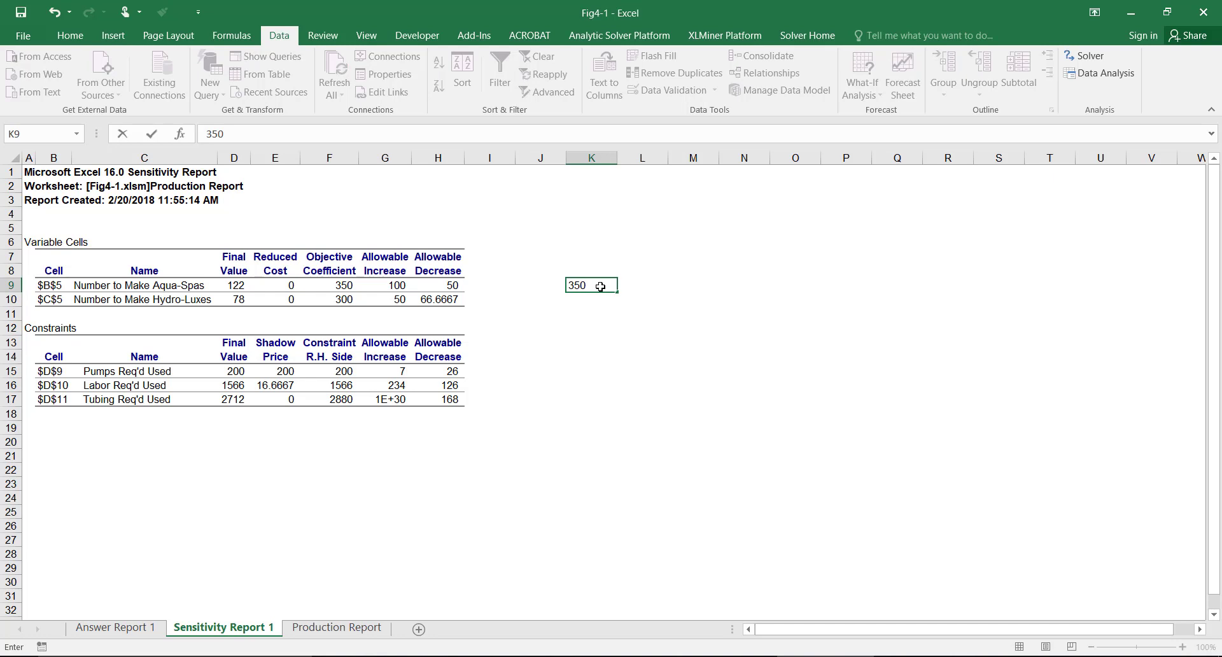
pyautogui.press('Return')
# Enter the Aqua-Spas resource requirements 1, 9 and 12 in cells K14 to K16.
pyautogui.press('Down')
pyautogui.press('Down')
pyautogui.press('Down')
pyautogui.press('Down')
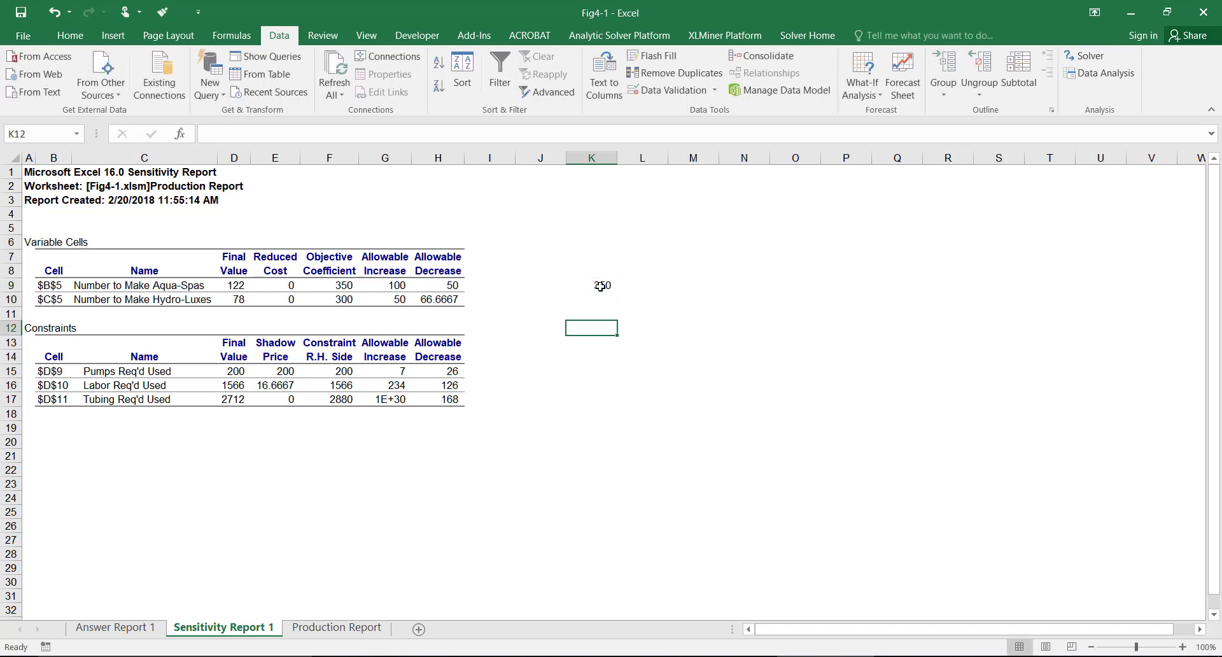
pyautogui.write('1')
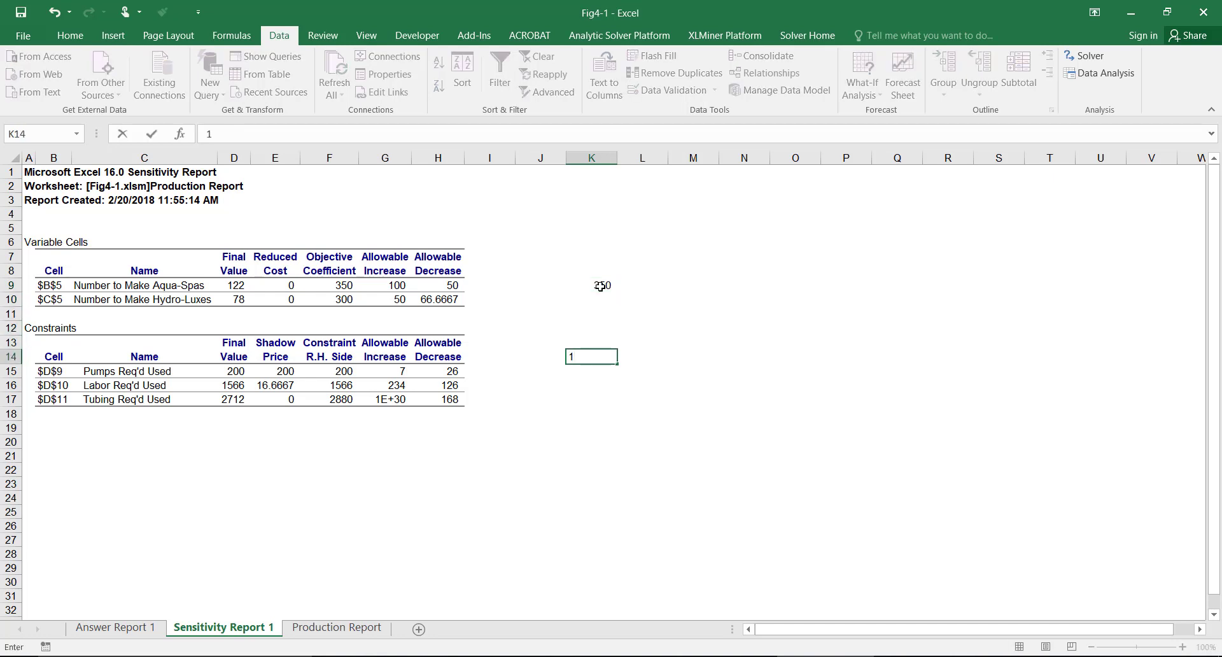
pyautogui.press('Return')
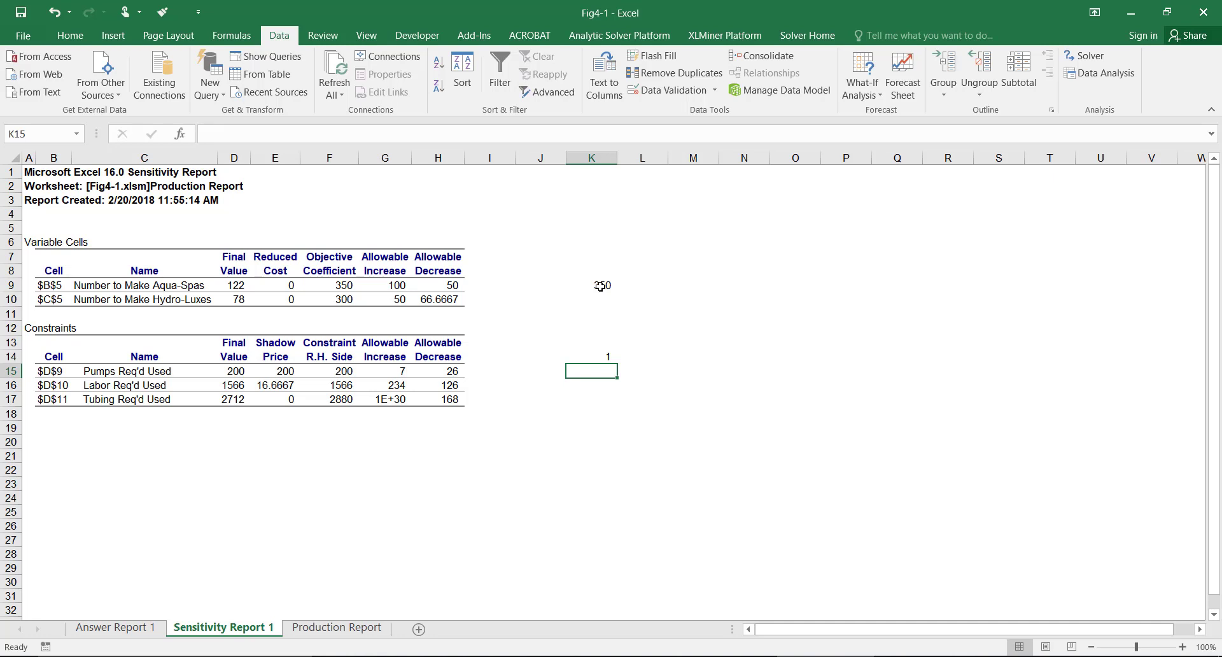
pyautogui.write('9')
pyautogui.press('Return')
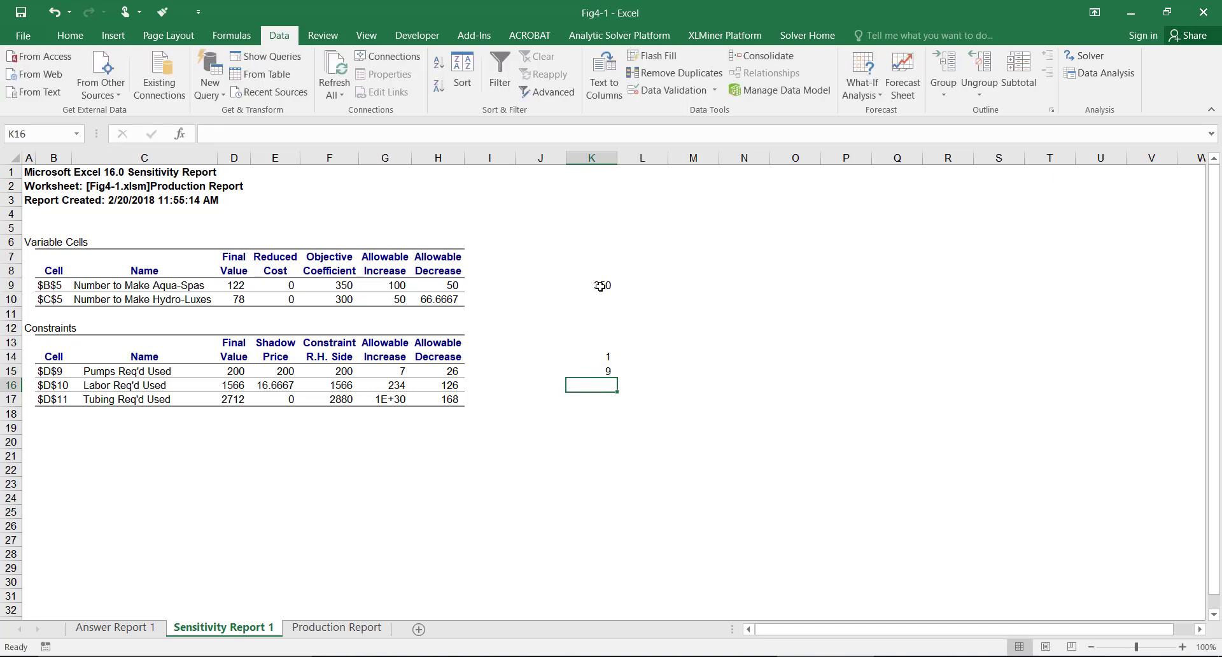
pyautogui.write('12')
pyautogui.press('Return')
# Calculate the pump cost in L14 with =K14*E15 and fill the formula down through L16.
pyautogui.press('Up')
pyautogui.press('Up')
pyautogui.press('Up')
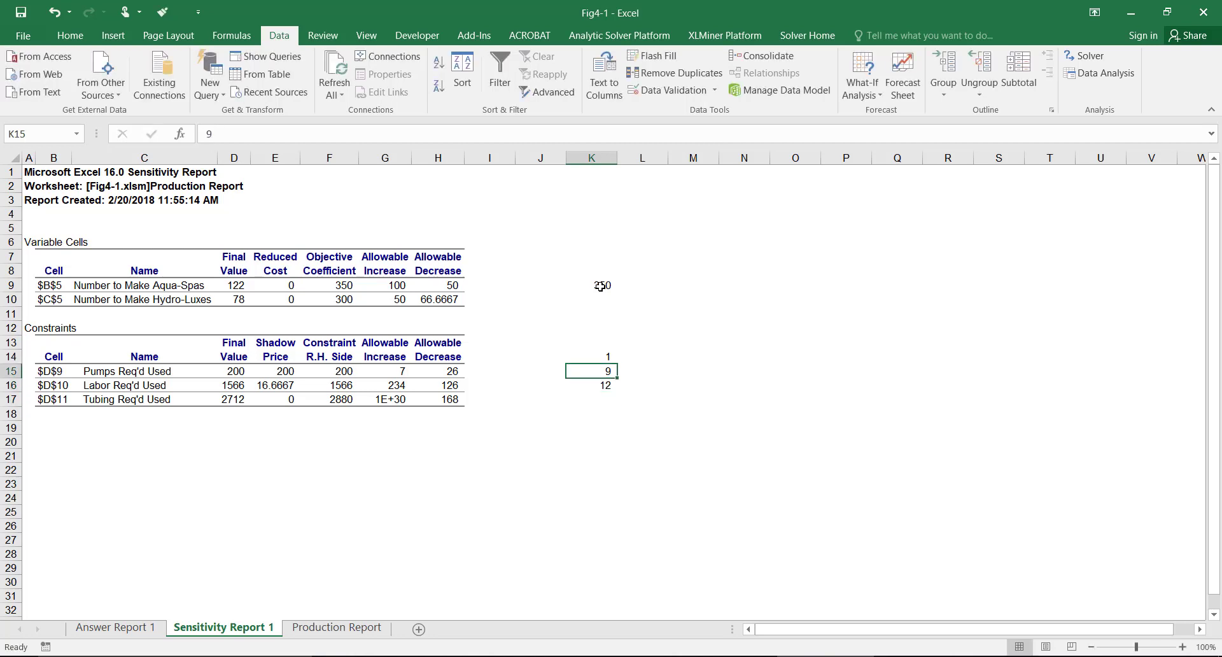
pyautogui.press('Right')
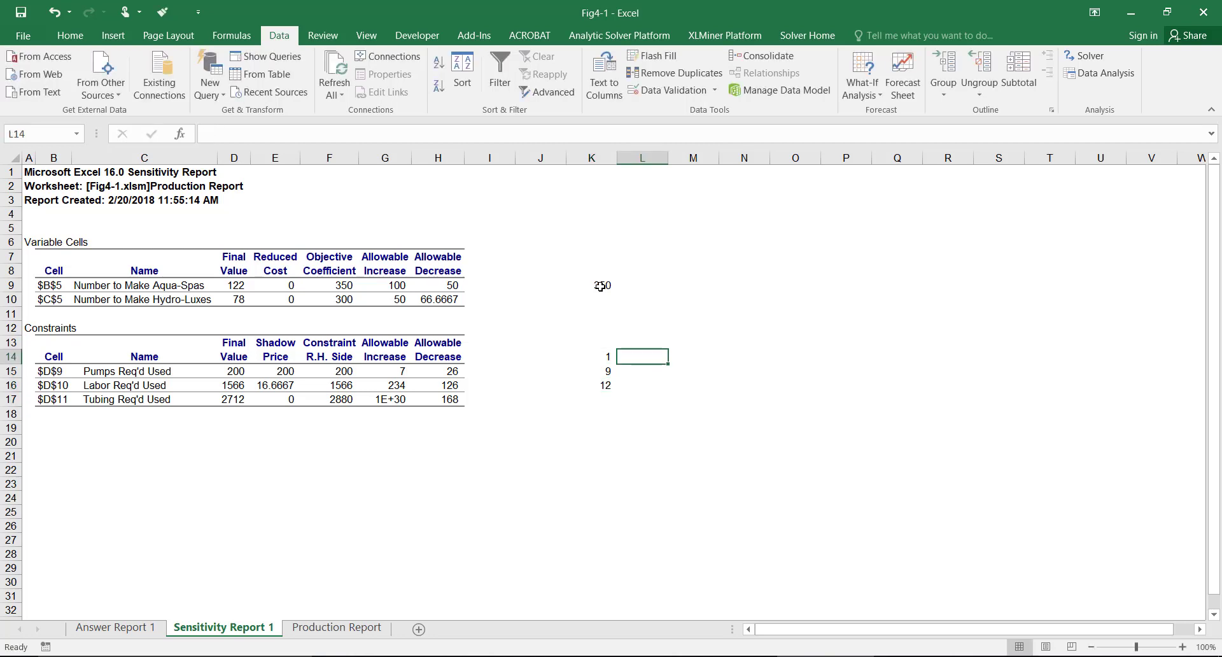
pyautogui.write('=')
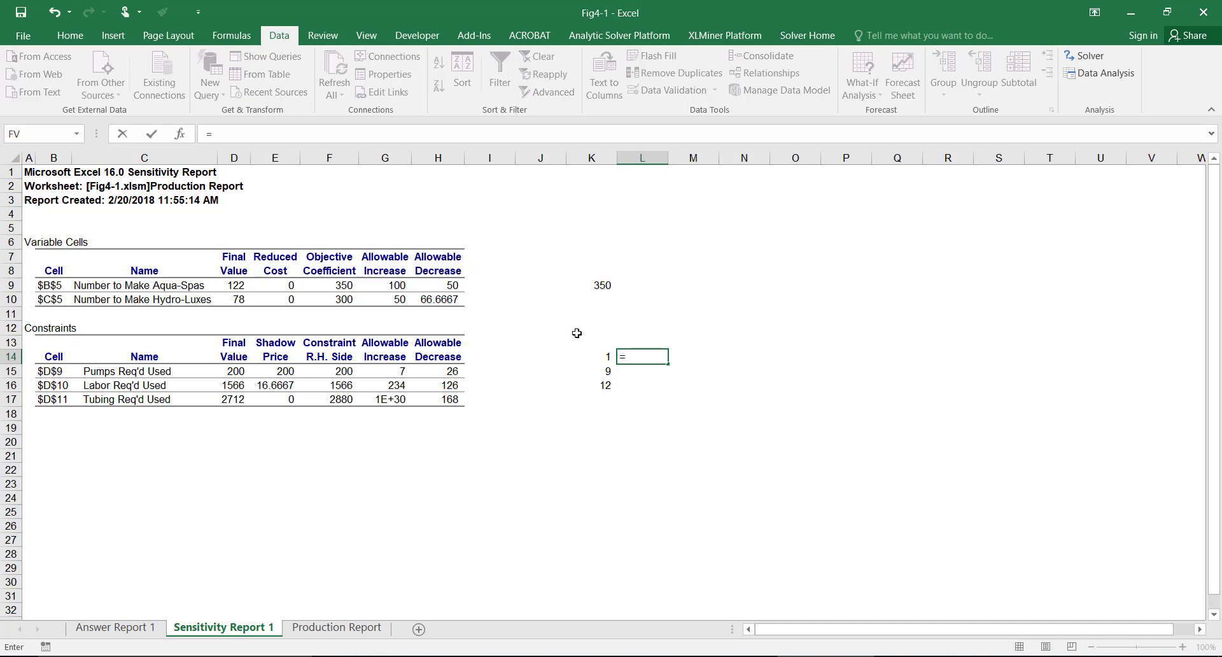
pyautogui.click(603, 361)
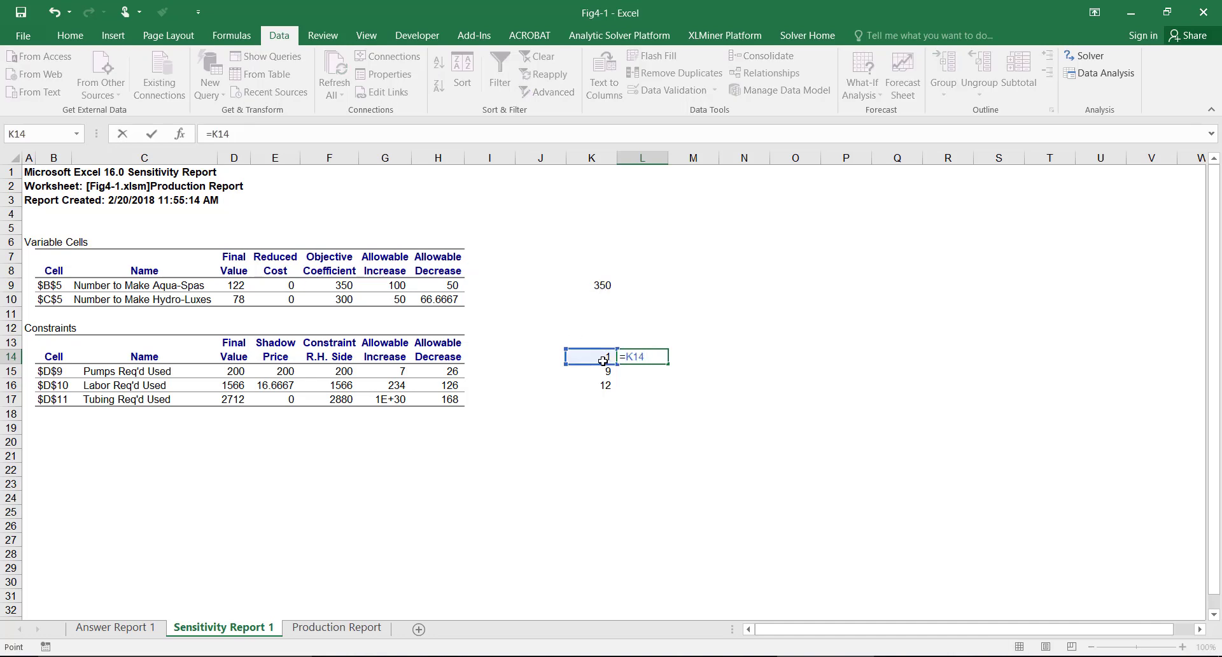
pyautogui.write('*')
pyautogui.click(295, 371)
pyautogui.press('Return')
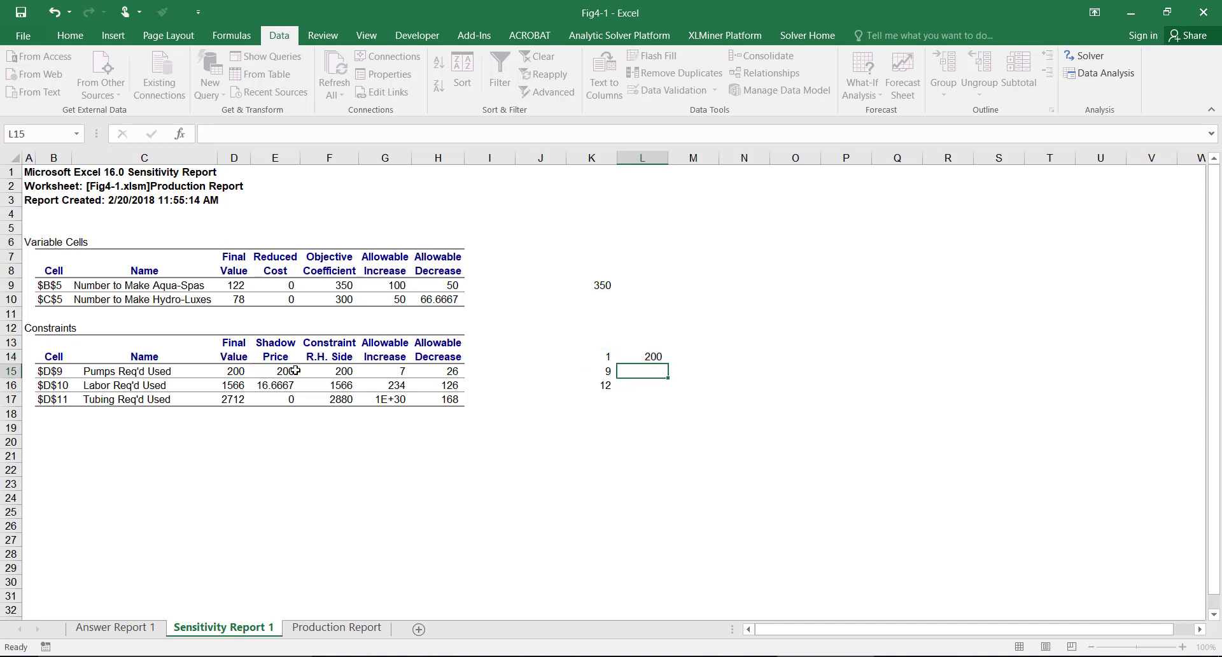
pyautogui.click(661, 357)
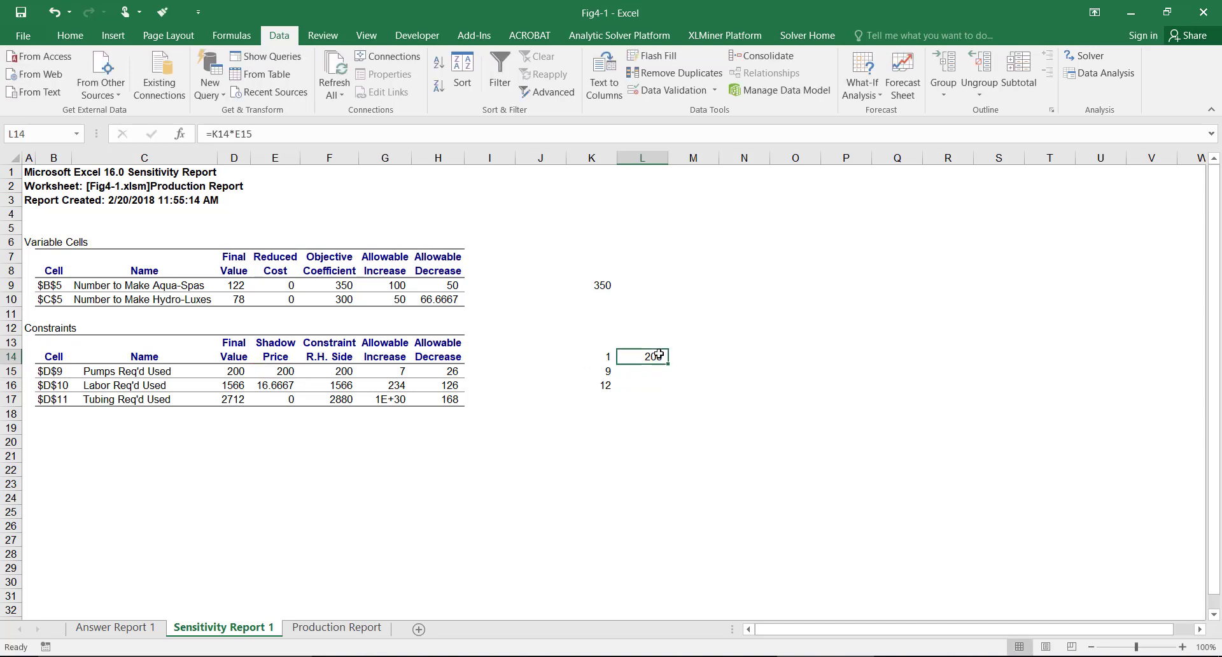
pyautogui.moveTo(668, 363); pyautogui.dragTo(667, 390)
# Total the Aqua-Spas resource costs in L18 with a SUM formula over L14:L16.
pyautogui.click(644, 408)
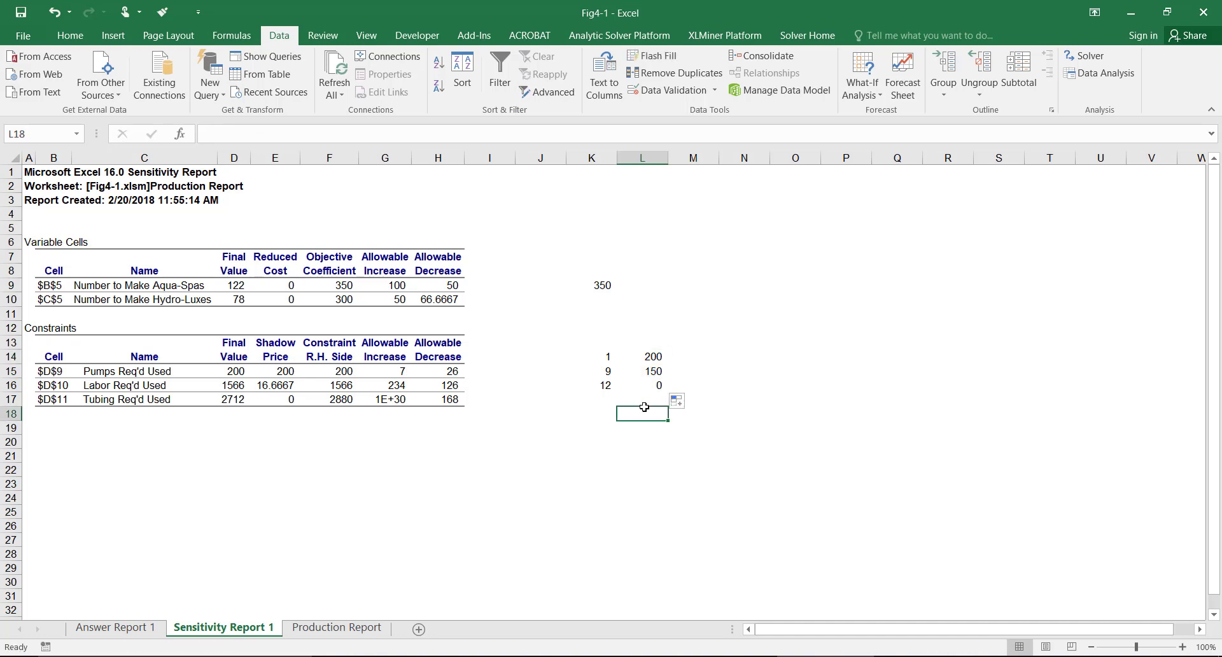
pyautogui.write('=sum(')
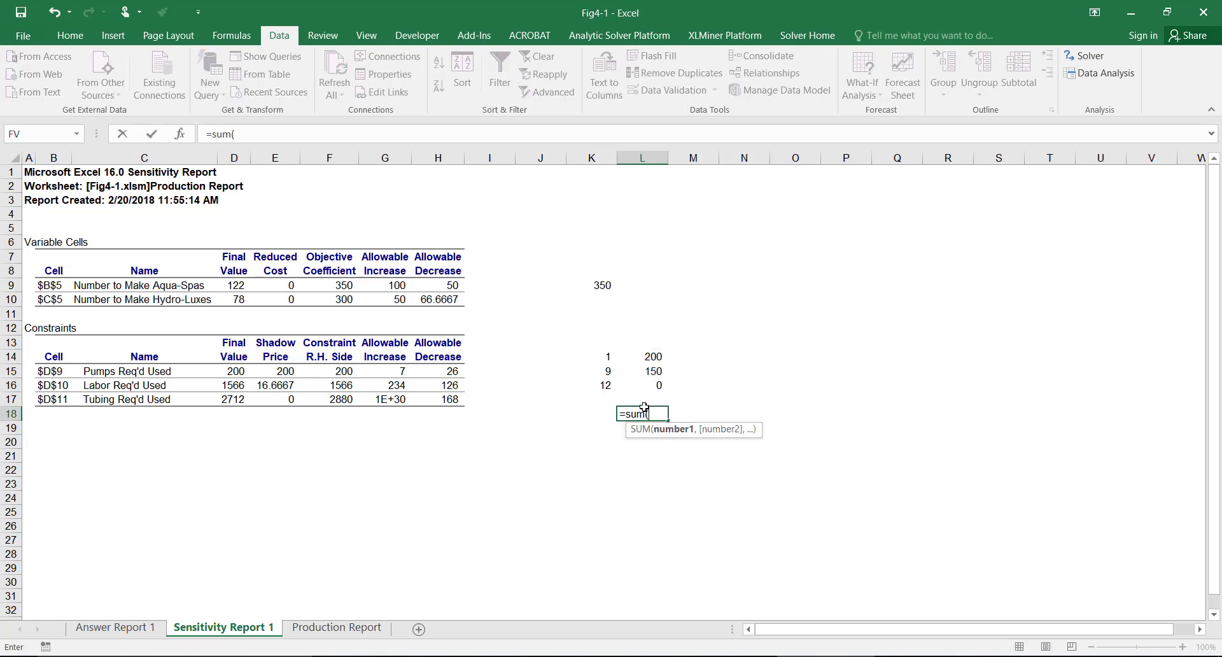
pyautogui.moveTo(655, 341); pyautogui.dragTo(654, 387)
pyautogui.click(651, 356)
pyautogui.write(')')
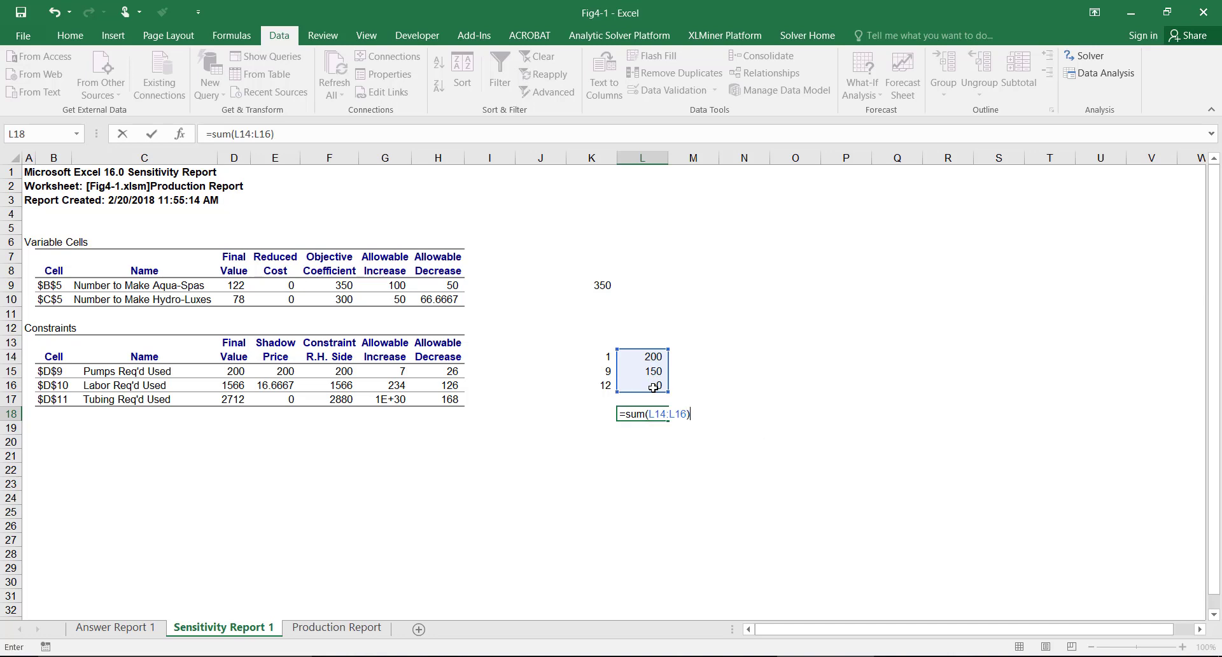
pyautogui.press('Return')
# Calculate the Aqua-Spas reduced cost in L20 by subtracting the total resource cost from the unit profit with =K9-L18.
pyautogui.press('Down')
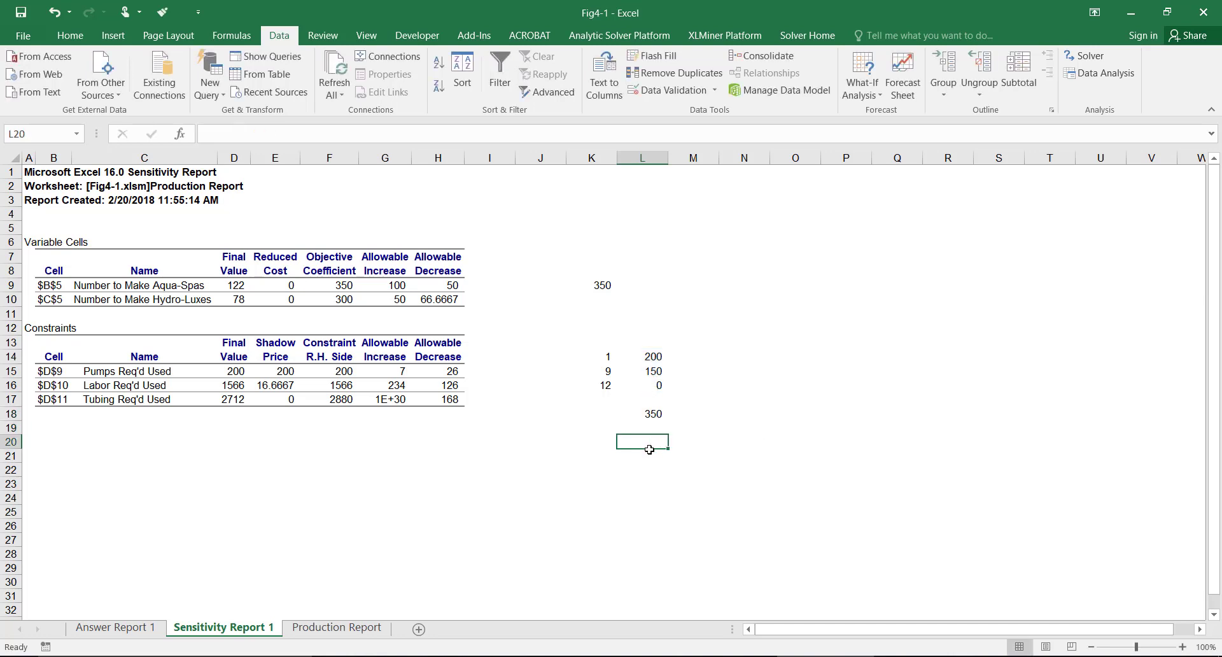
pyautogui.write('=')
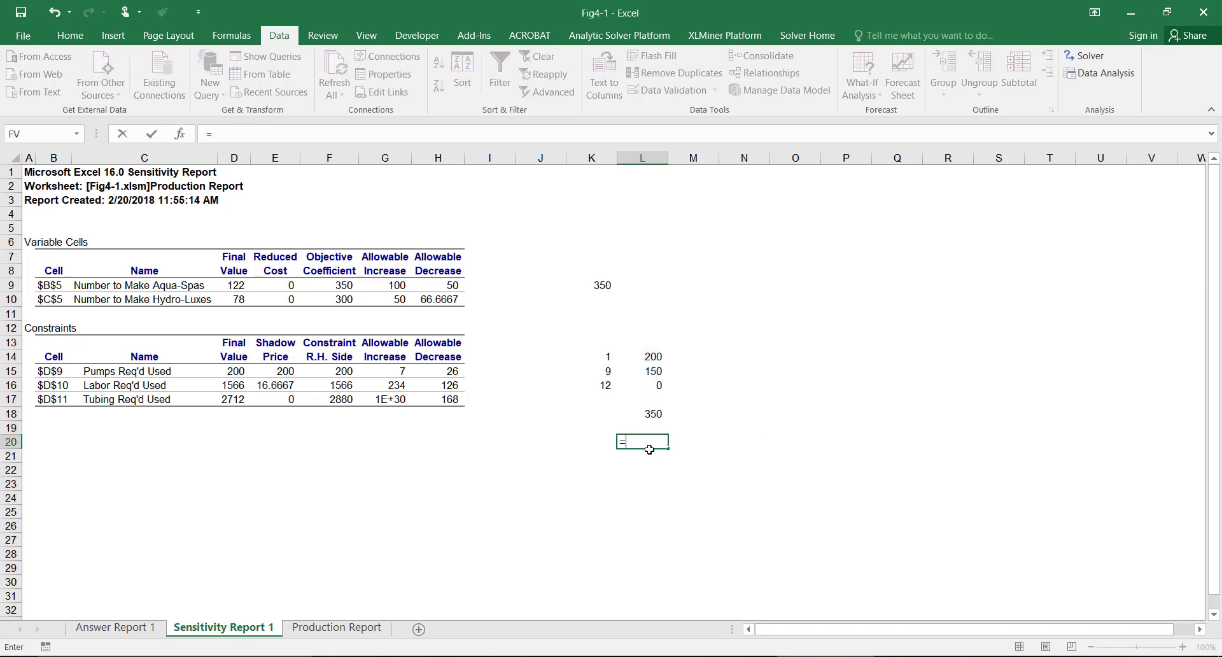
pyautogui.click(596, 284)
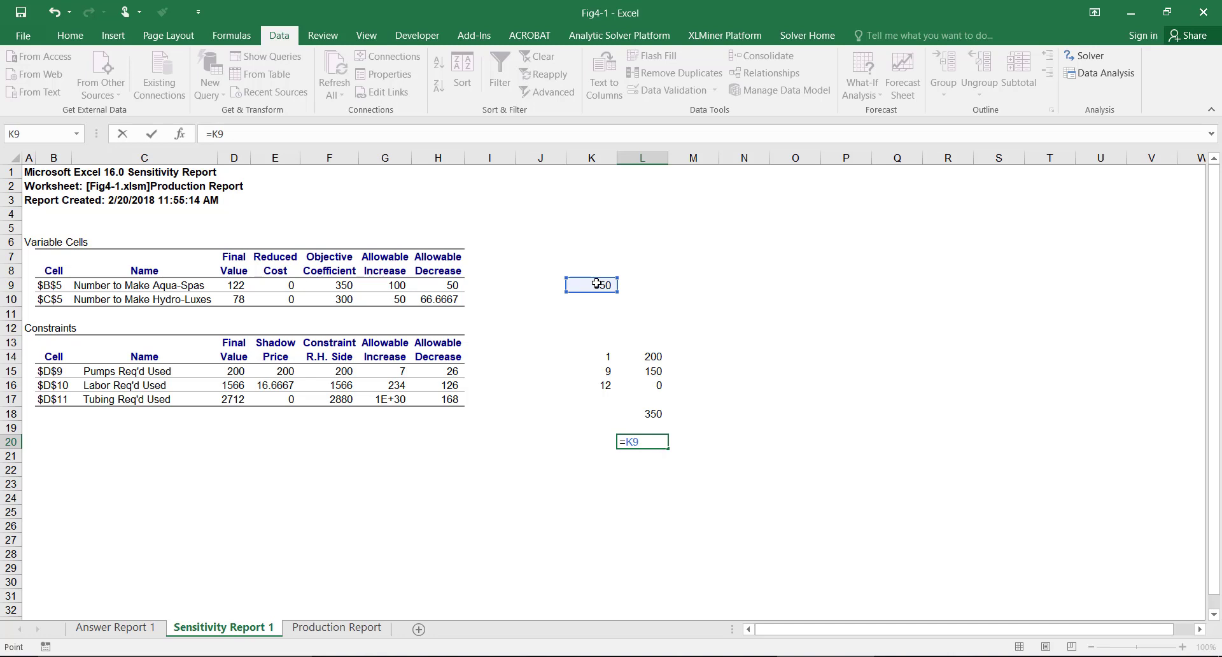
pyautogui.click(651, 414)
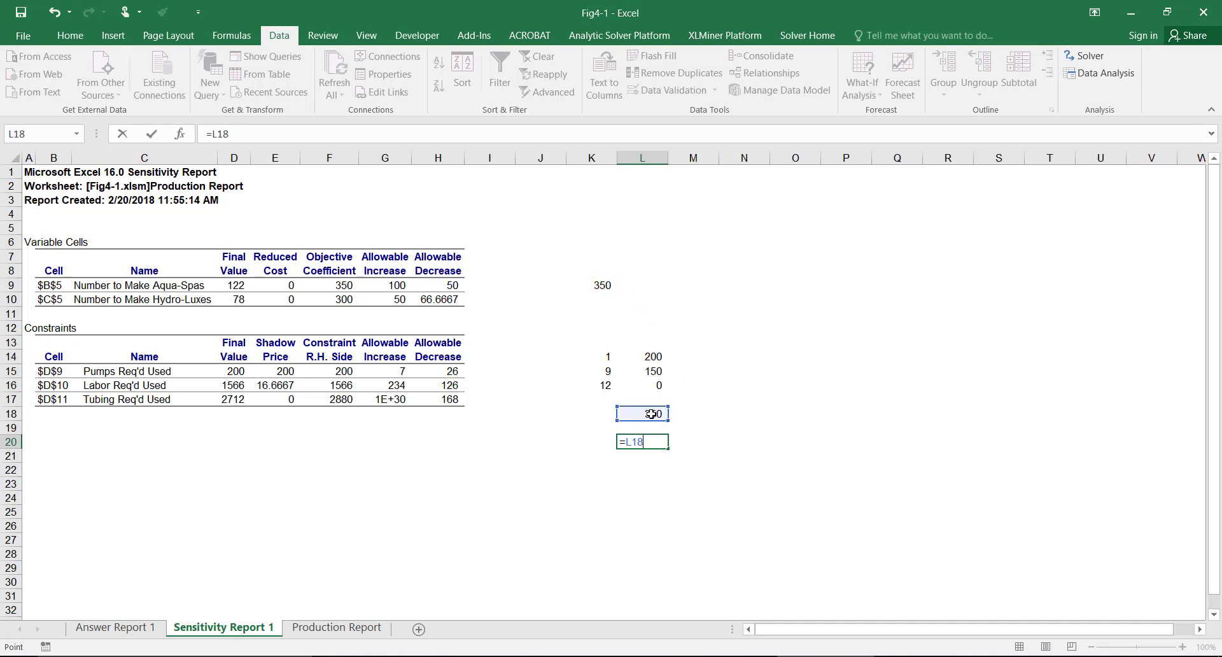
pyautogui.click(601, 285)
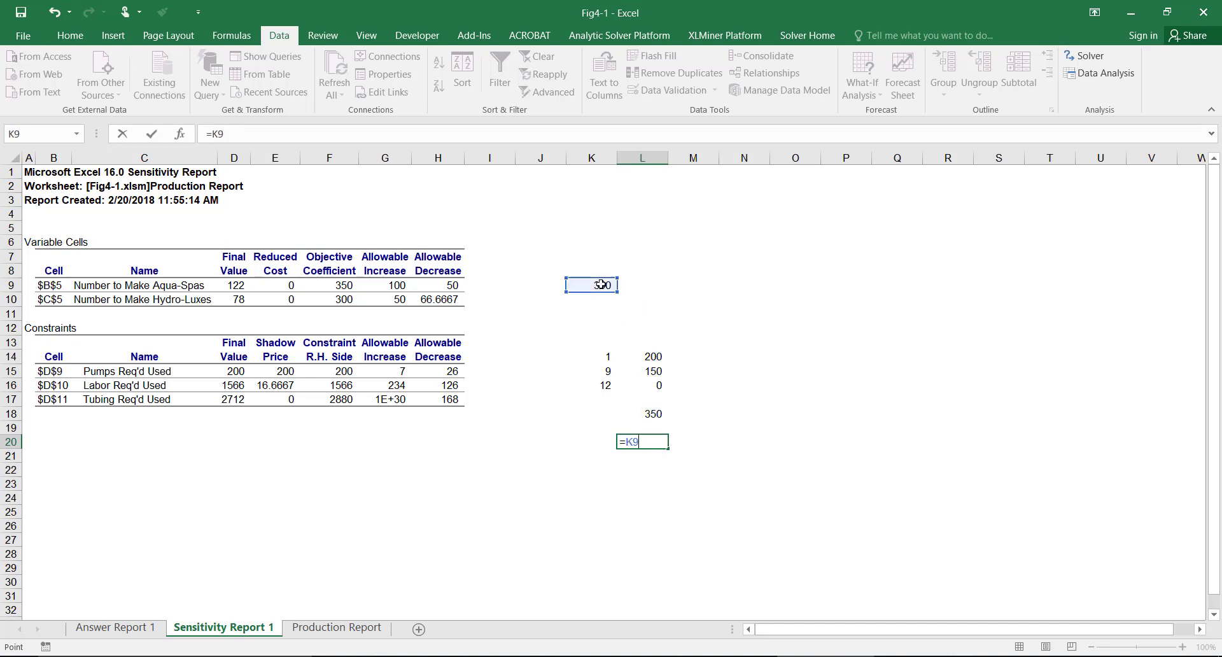
pyautogui.write('-')
pyautogui.click(655, 414)
pyautogui.press('Return')
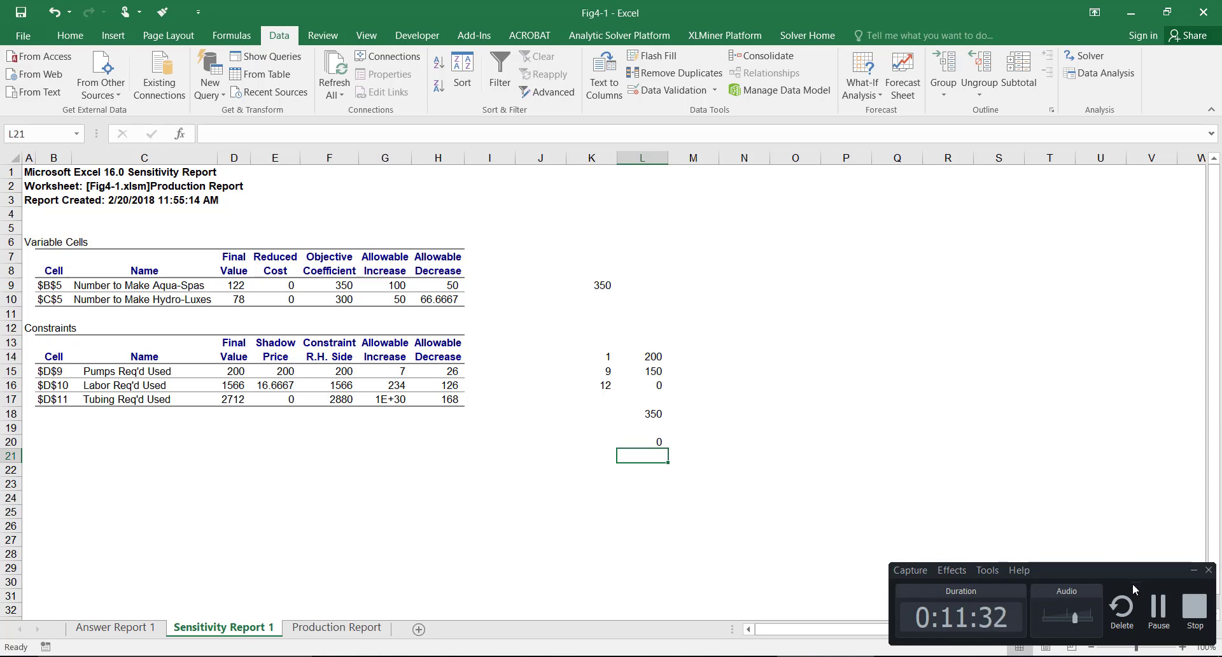
# Switch back to the PowerPoint slide on reduced costs to review the optimal values for maximization and minimization problems.
pyautogui.click(1154, 610)
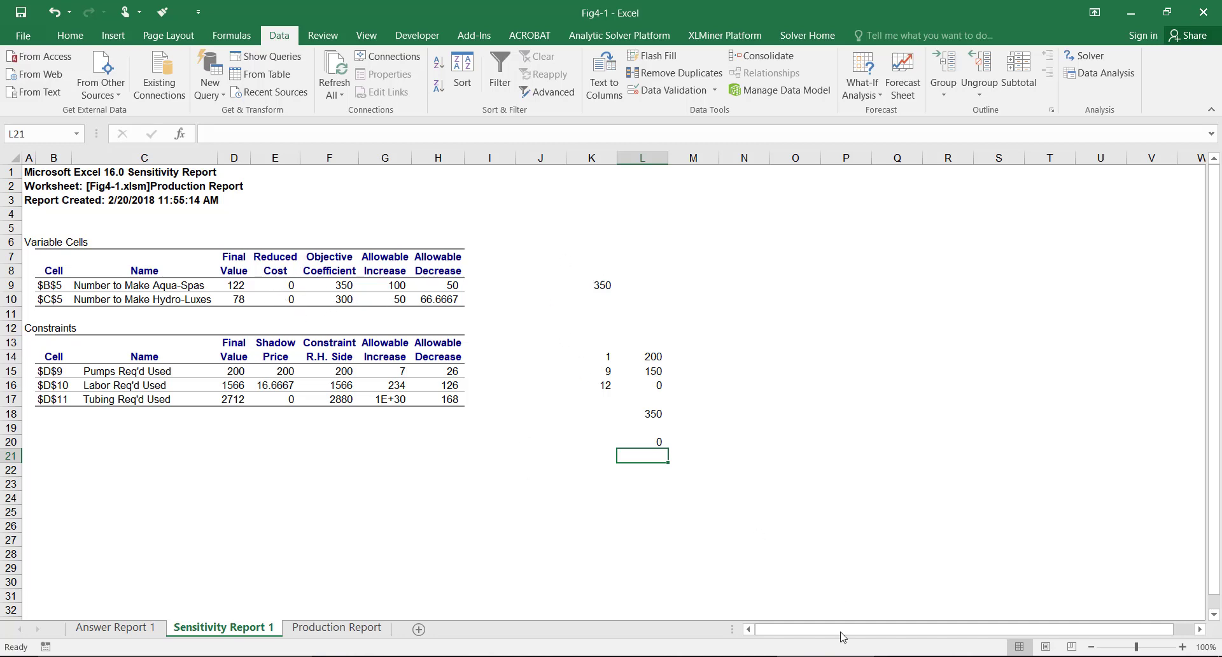
pyautogui.hotkey('alt', 'Tab')
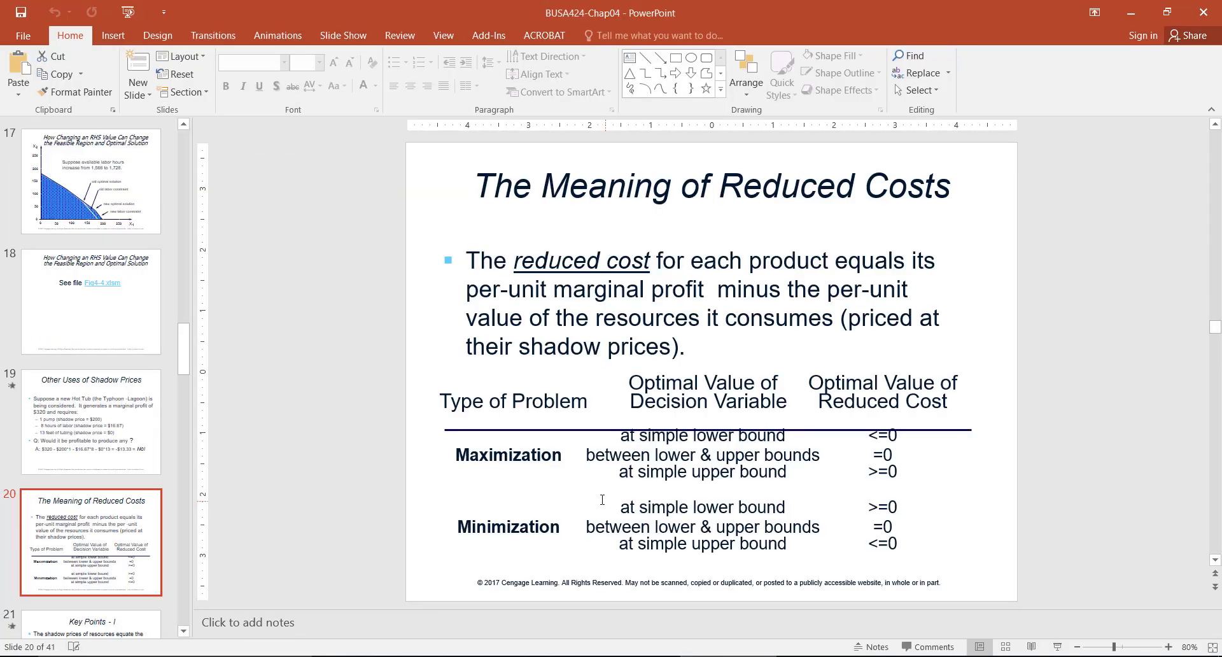
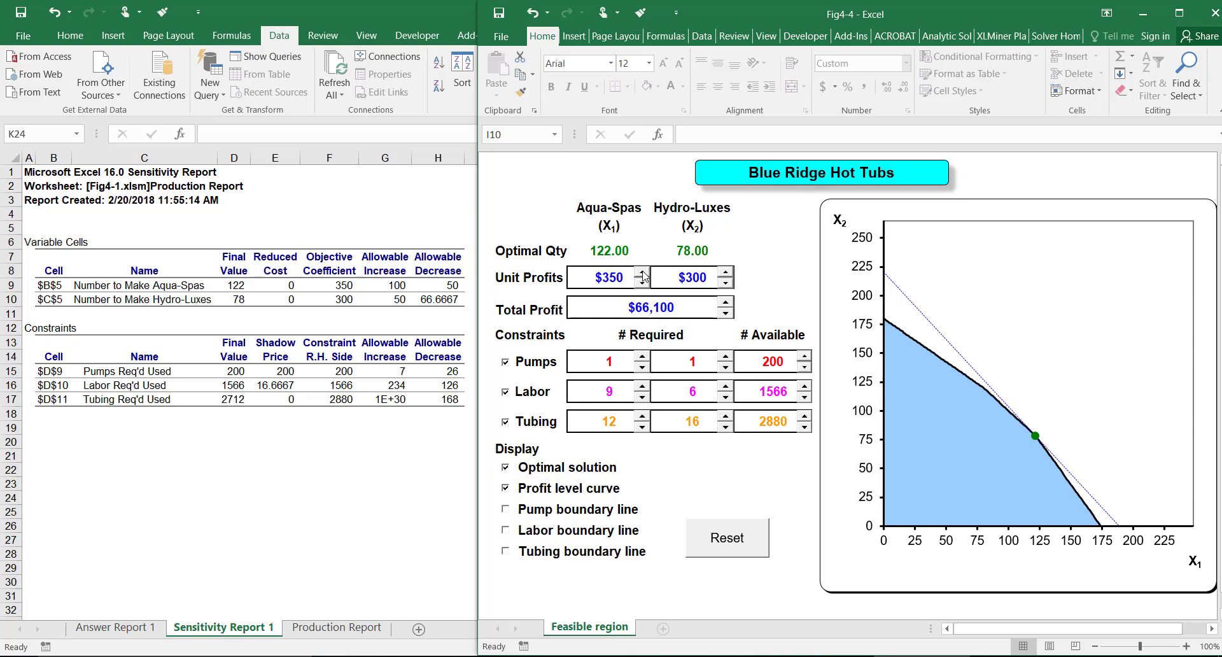
# Raise the Aqua-Spas unit profit to $365 in the Fig4-4 feasible region model.
pyautogui.click(642, 272)
pyautogui.click(643, 272)
pyautogui.click(642, 272)
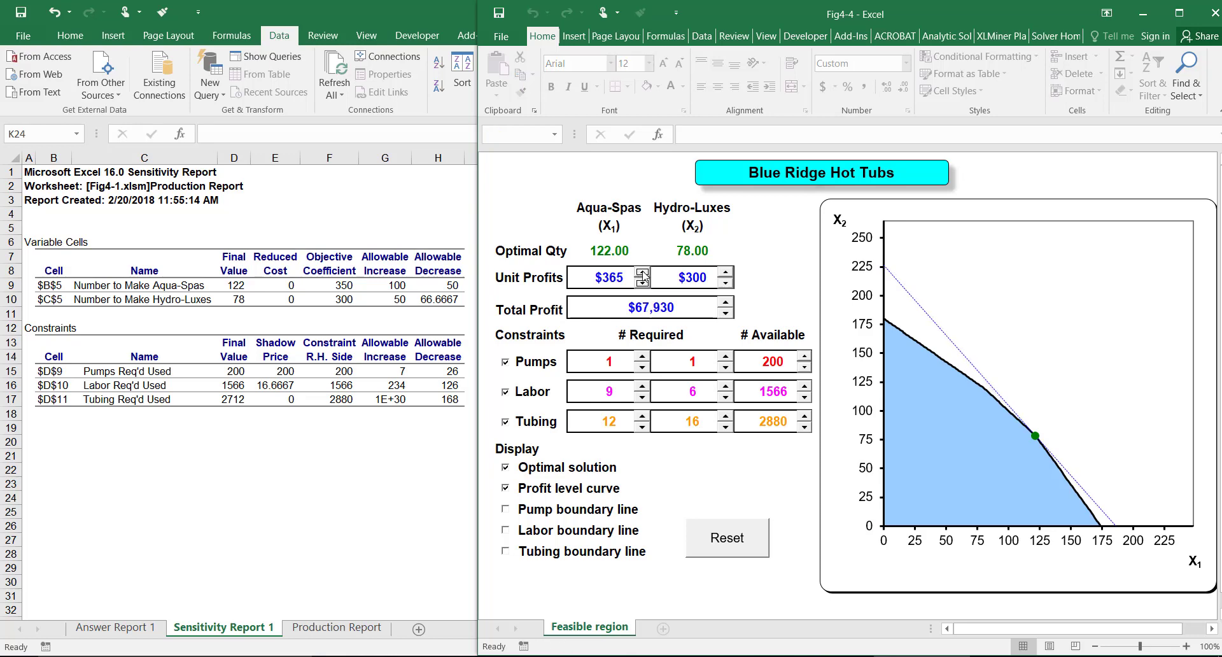
# Raise the Aqua-Spas unit profit to $400 in the feasible region model.
pyautogui.click(643, 273)
pyautogui.click(643, 272)
pyautogui.click(643, 273)
pyautogui.click(643, 272)
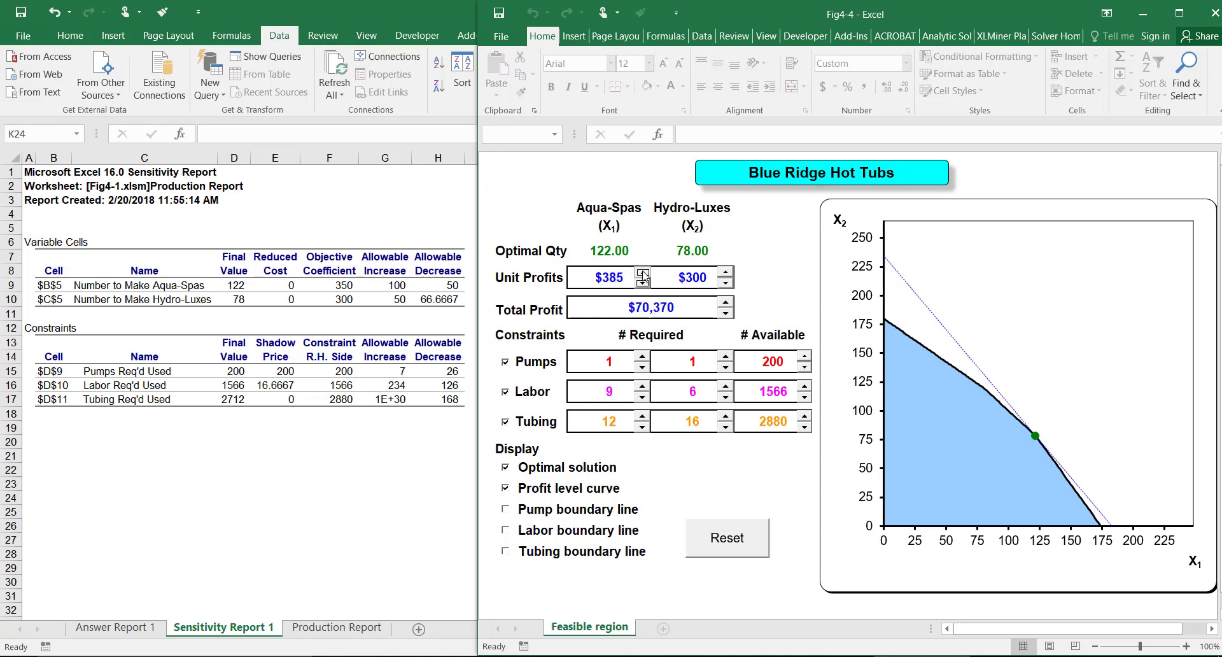
pyautogui.click(643, 272)
pyautogui.click(642, 272)
pyautogui.click(642, 273)
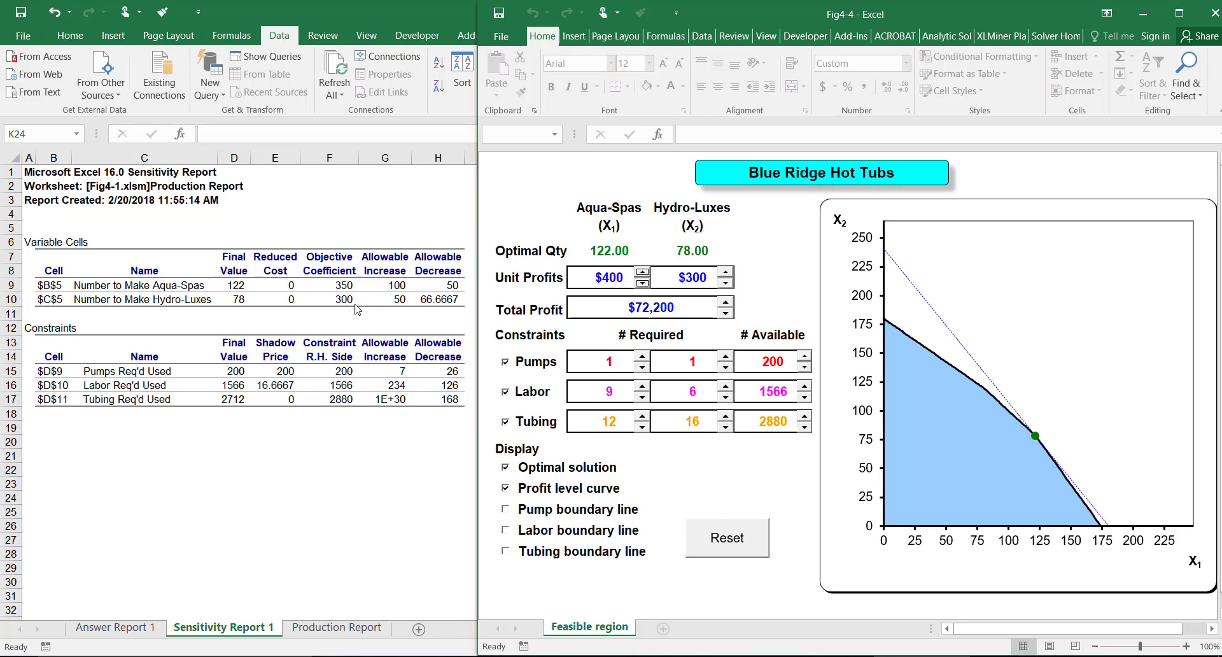
# Raise the Hydro-Luxes unit profit to $320 in the feasible region model.
pyautogui.click(726, 273)
pyautogui.click(727, 272)
pyautogui.click(727, 272)
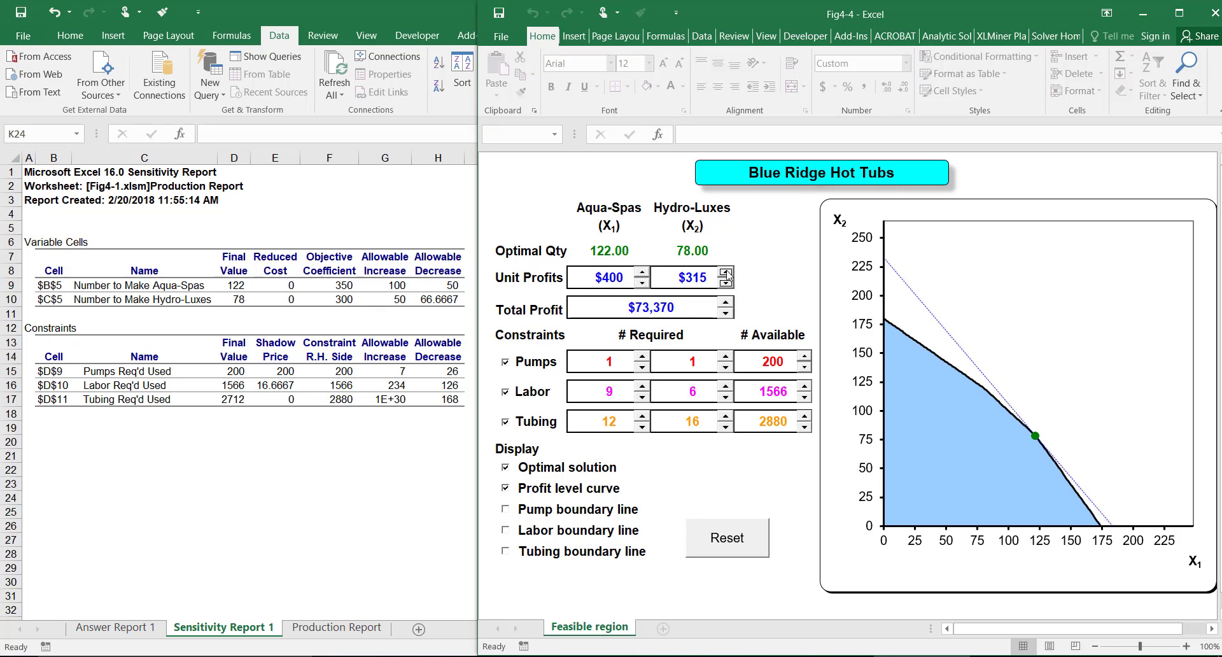
pyautogui.click(726, 273)
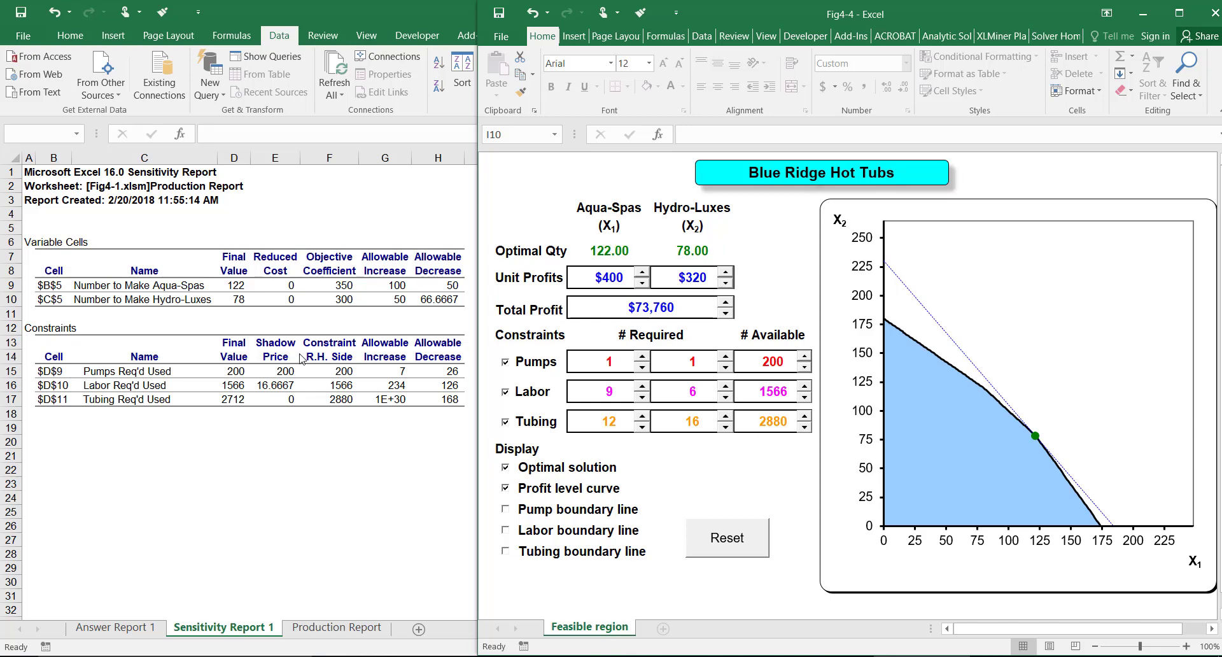
# Maximize the Fig4-1 sensitivity report and review the PowerPoint slide on simultaneous changes in objective function coefficients, Case 2.
pyautogui.press('super+Up')
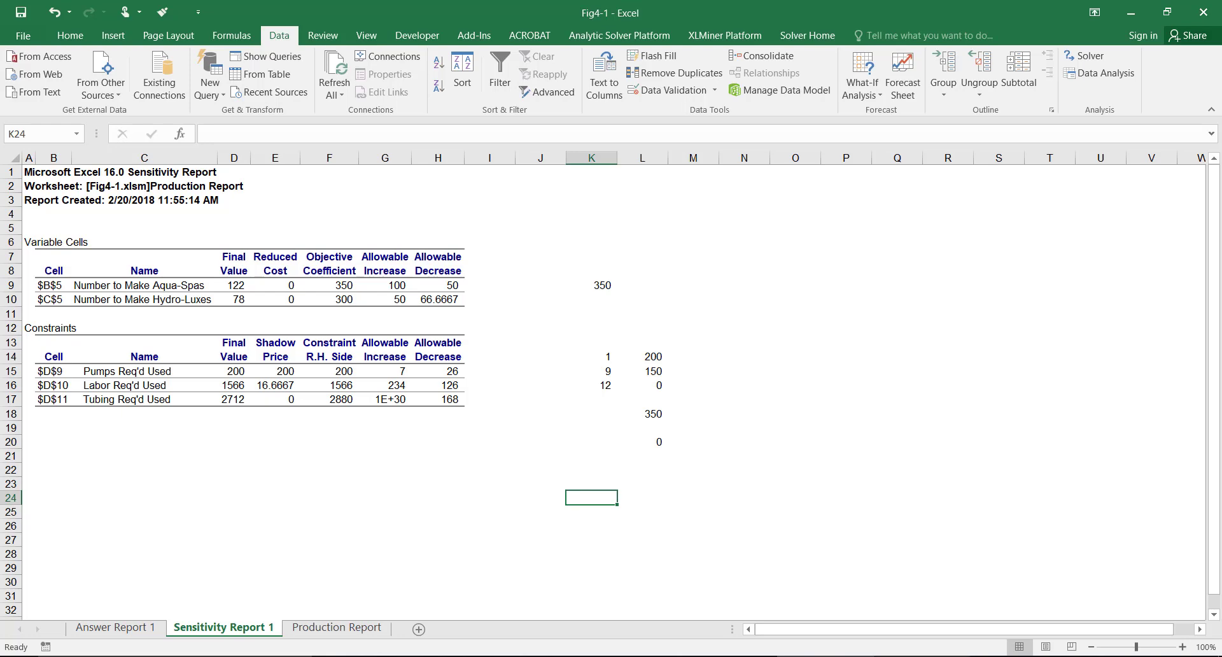
pyautogui.hotkey('alt', 'Tab')
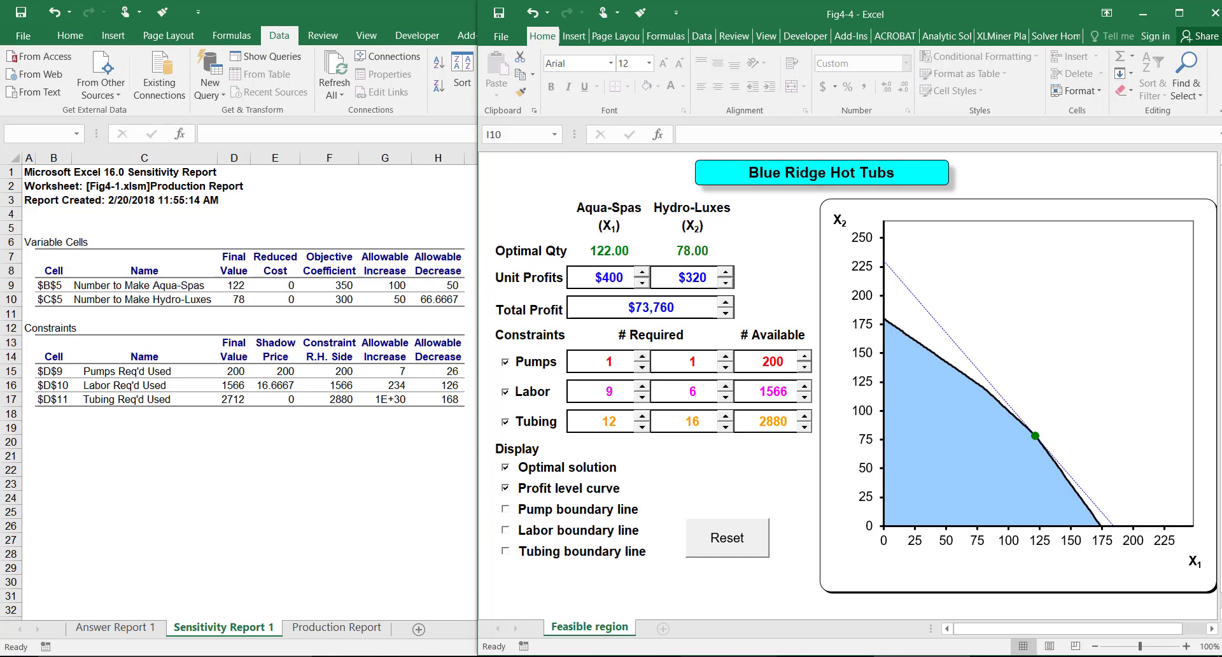
pyautogui.hotkey('alt', 'Tab')
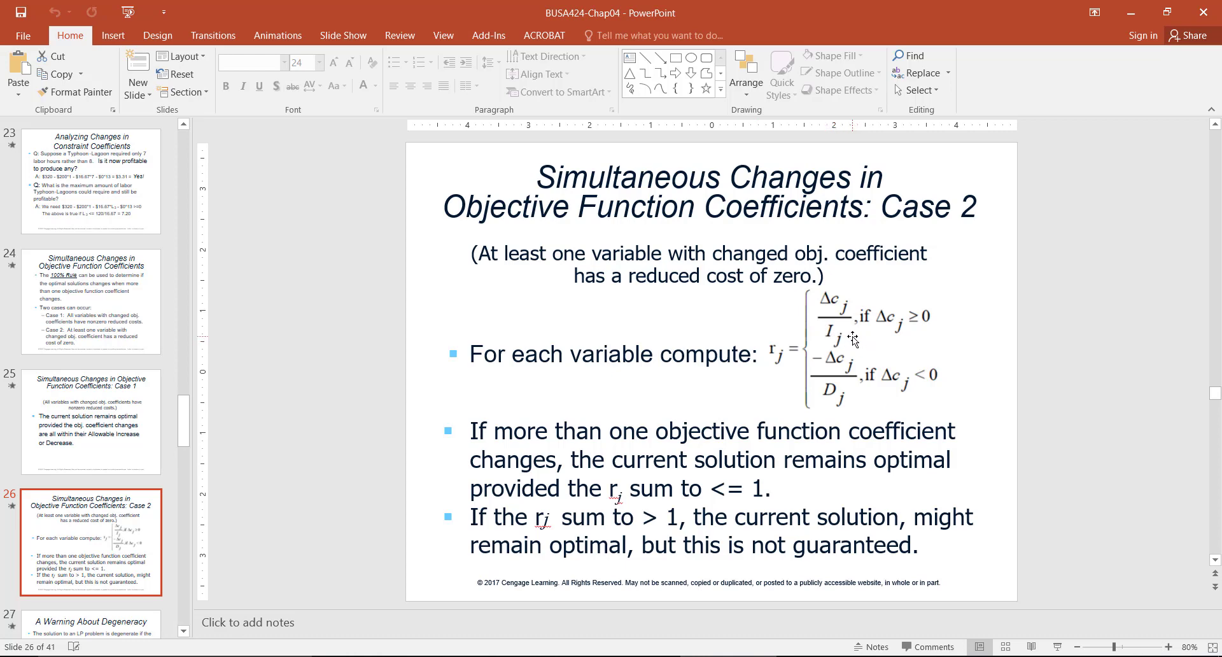
pyautogui.hotkey('alt', 'Tab')
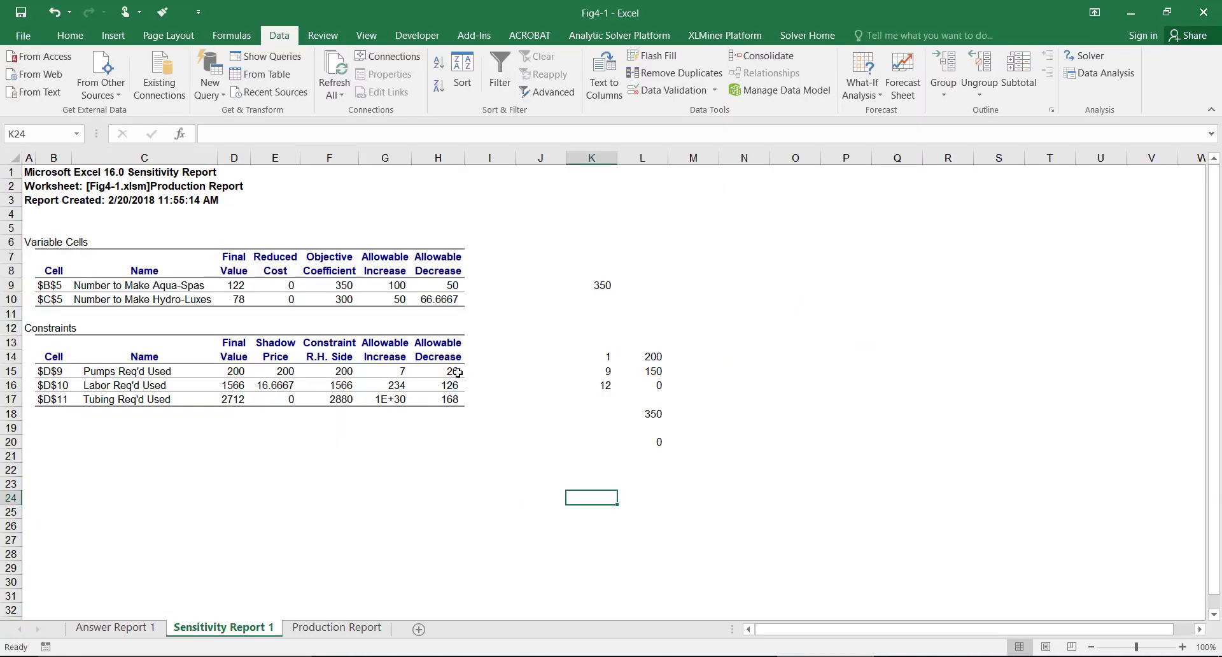
# Label the Aqua-Spas row of the sensitivity report with j=1 in cell I9.
pyautogui.click(399, 287)
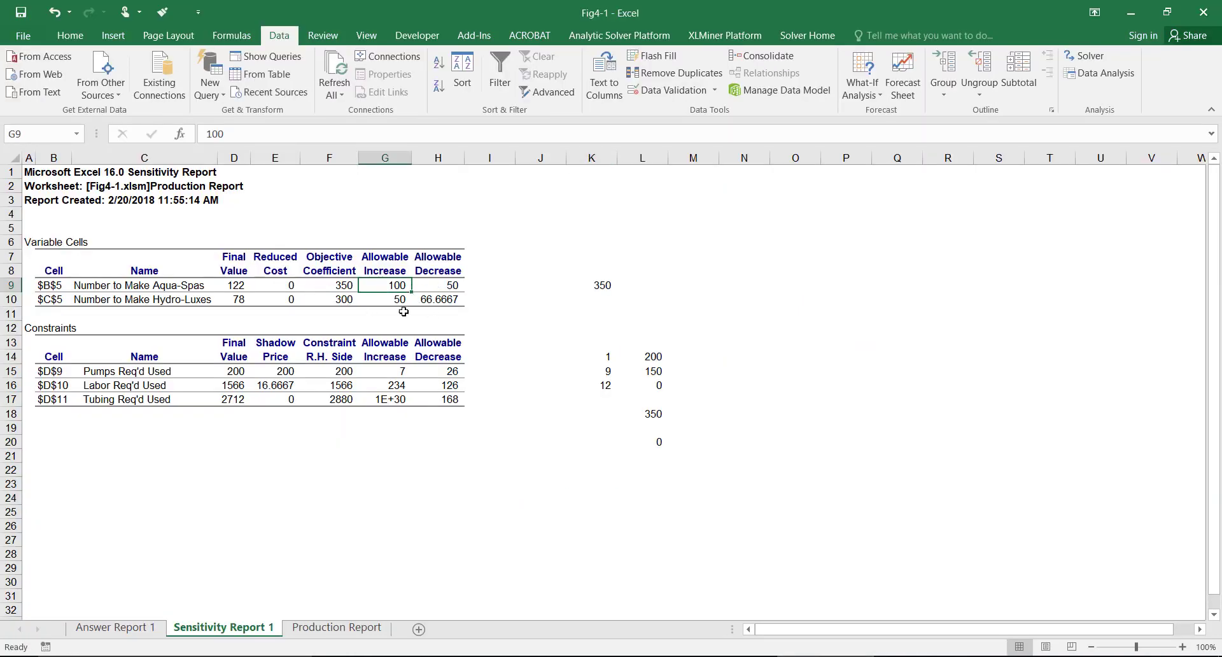
pyautogui.click(501, 286)
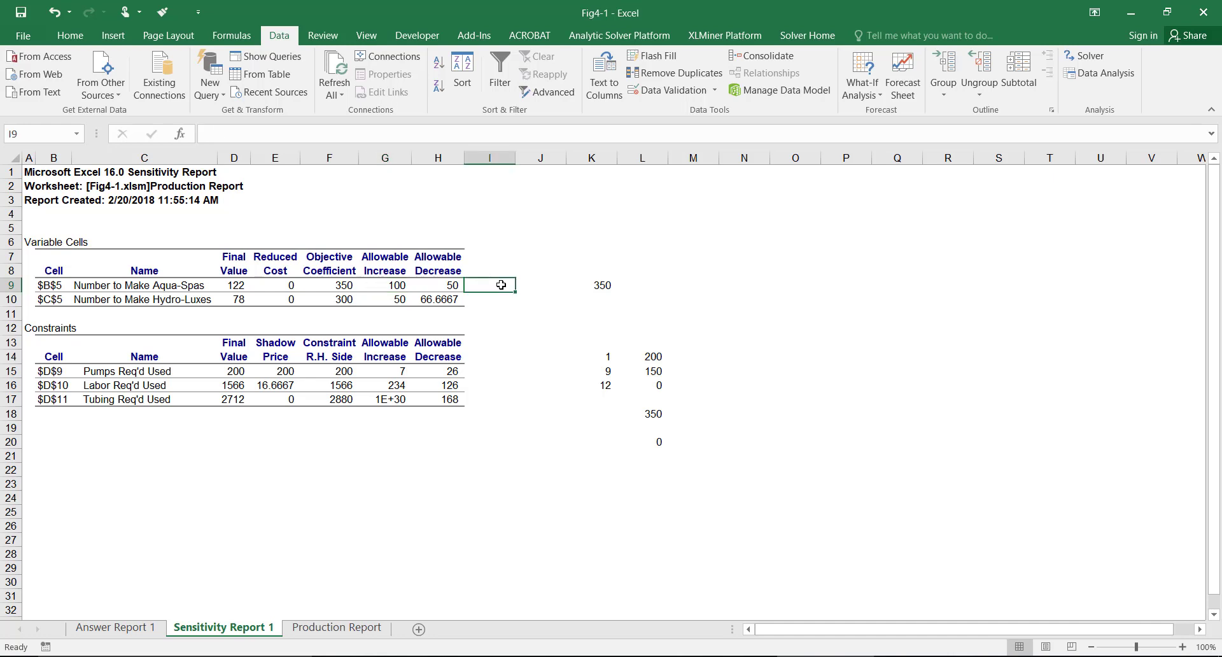
pyautogui.write('j')
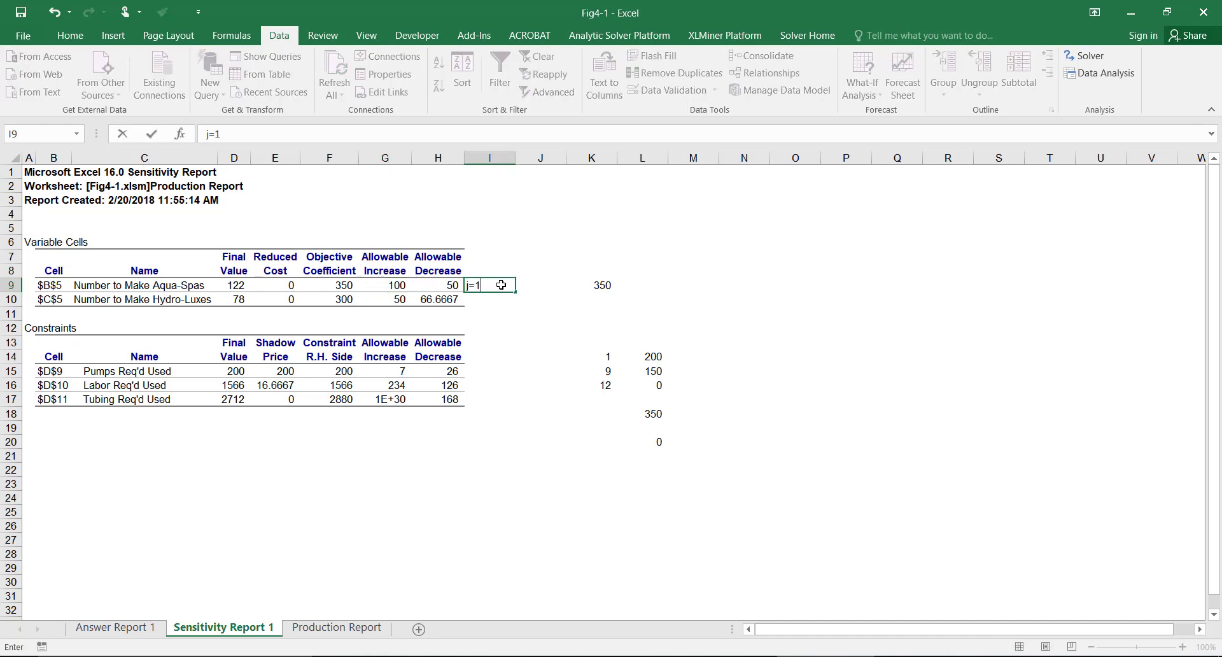
pyautogui.write('=1')
pyautogui.press('Return')
pyautogui.press('Right')
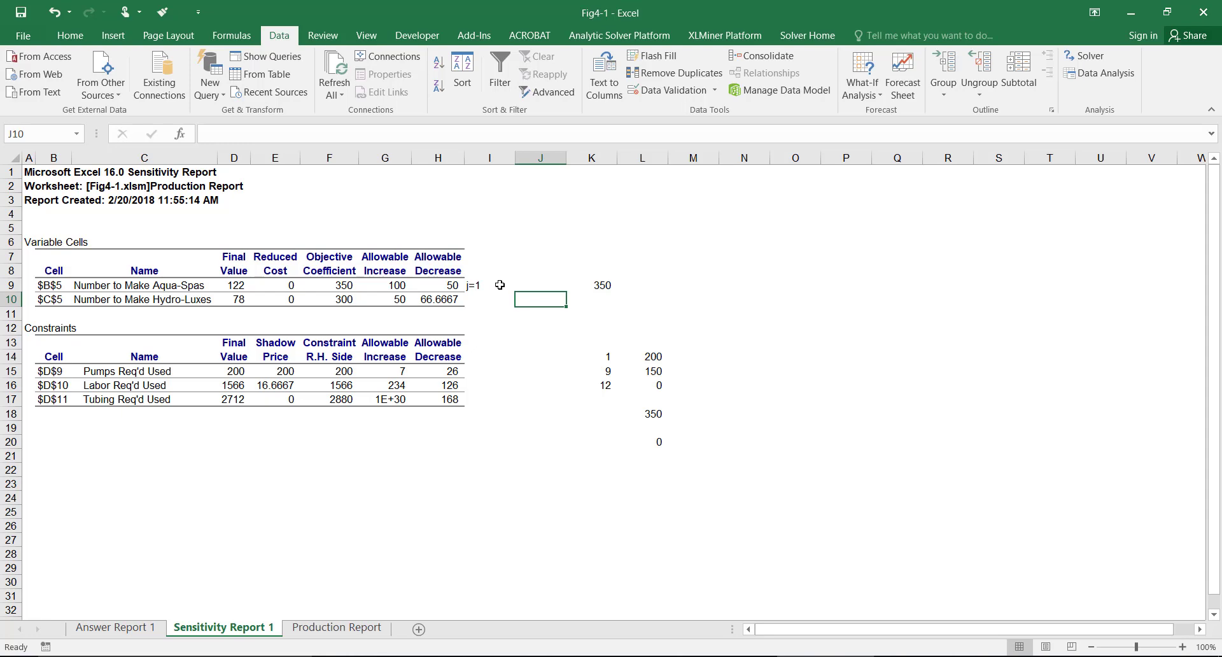
# Check the Case 2 slide in PowerPoint for the rj formula and its conditions, then return to the sensitivity report.
pyautogui.hotkey('alt', 'Tab')
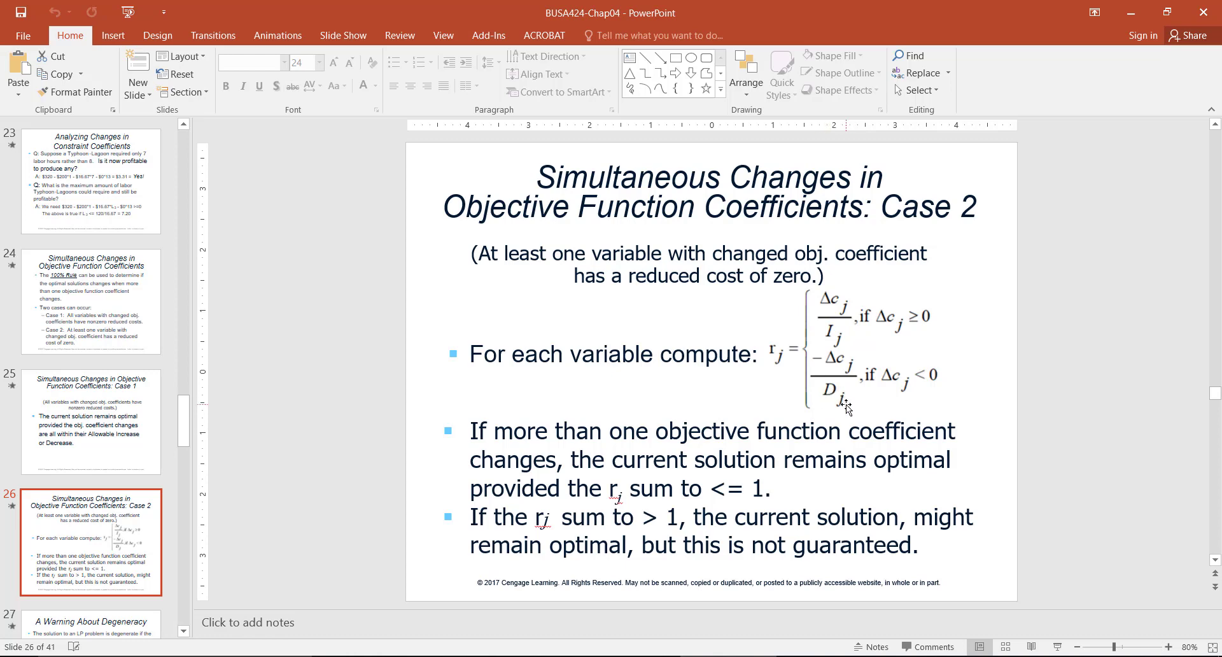
pyautogui.hotkey('alt', 'Tab')
pyautogui.click(528, 283)
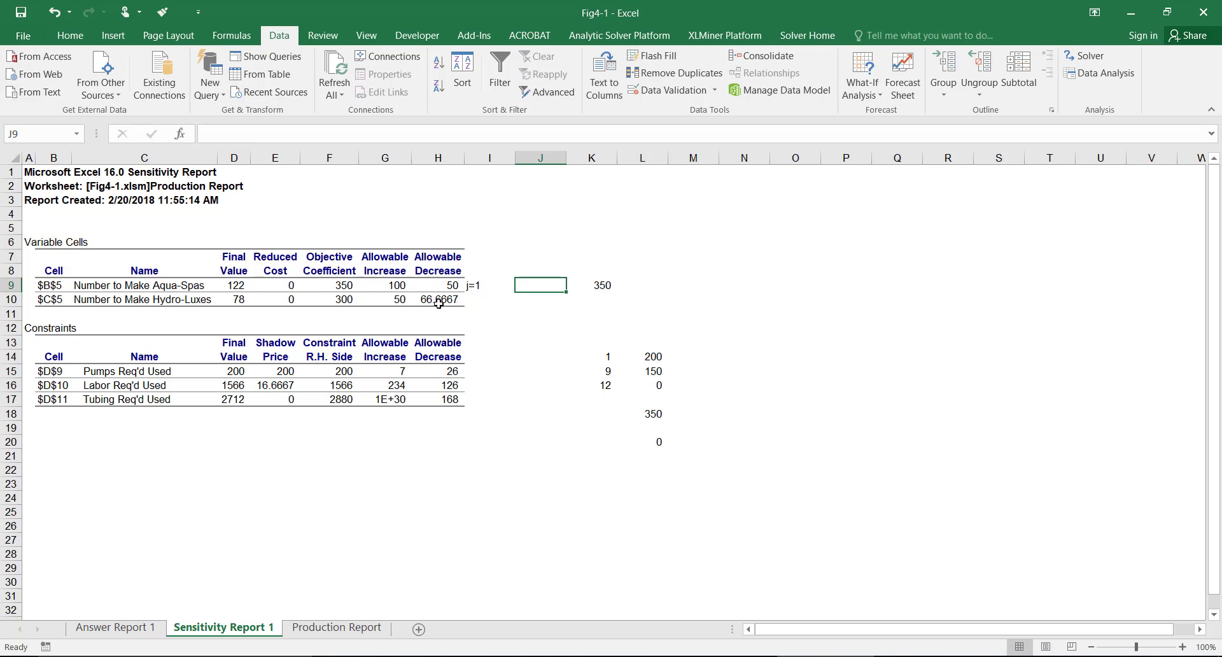
pyautogui.hotkey('alt', 'Tab')
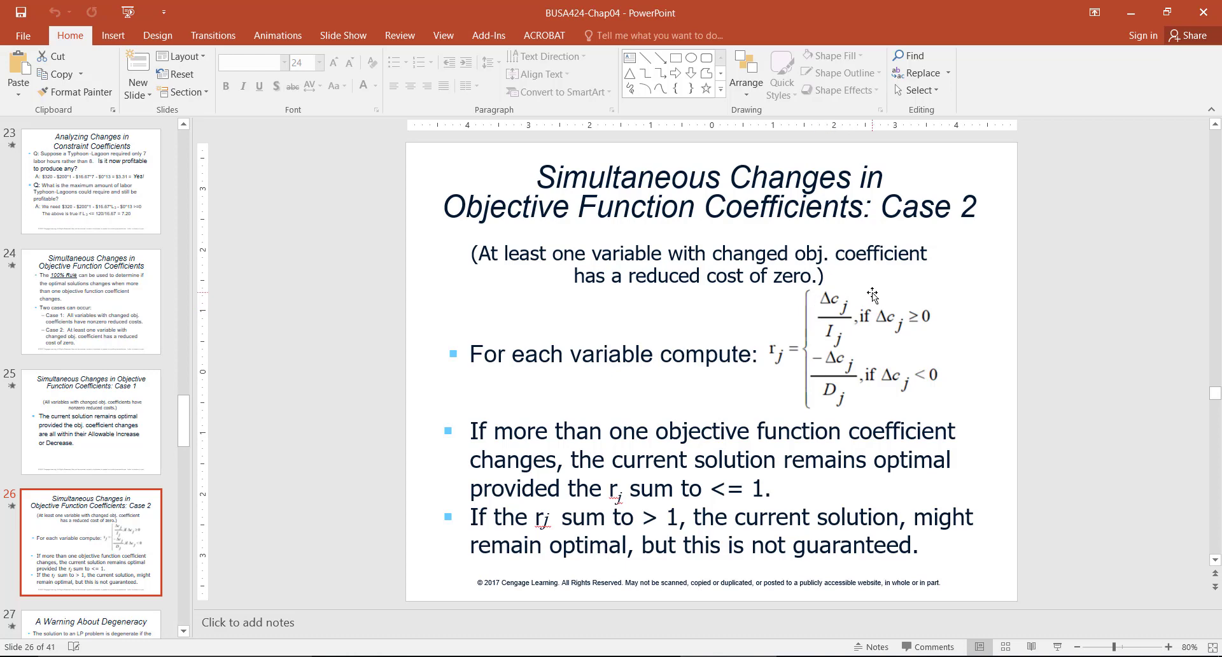
pyautogui.hotkey('alt', 'Tab')
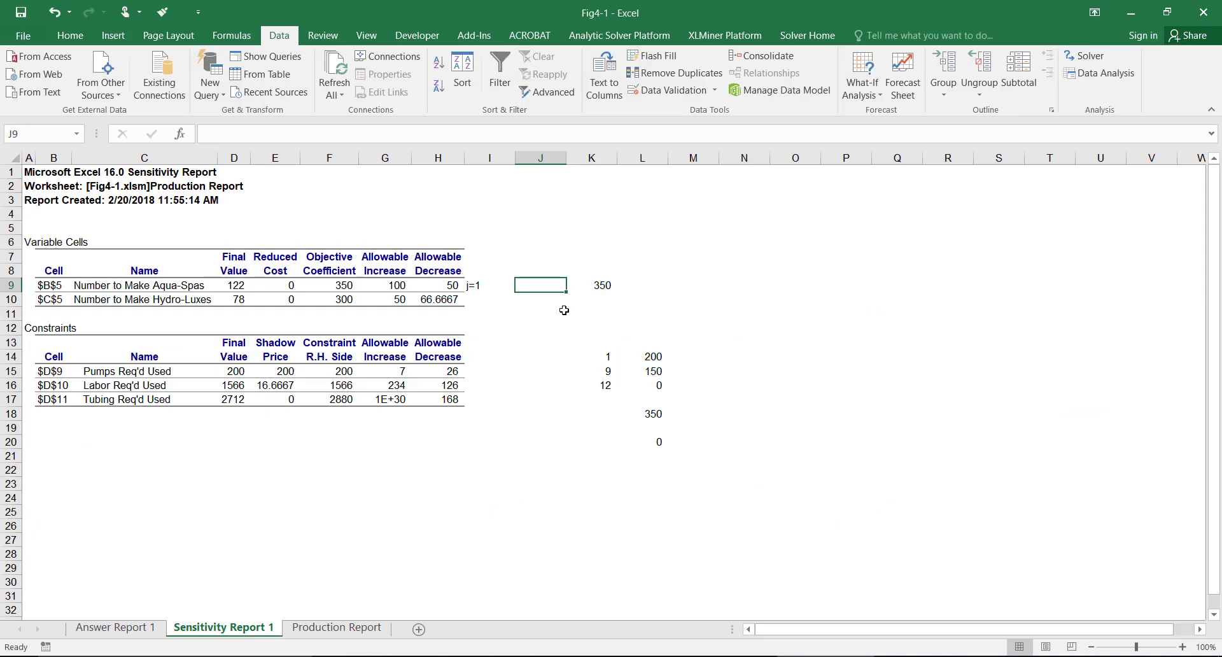
# Calculate the Aqua-Spas objective coefficient change in cell J9 with the formula =400-350.
pyautogui.click(343, 287)
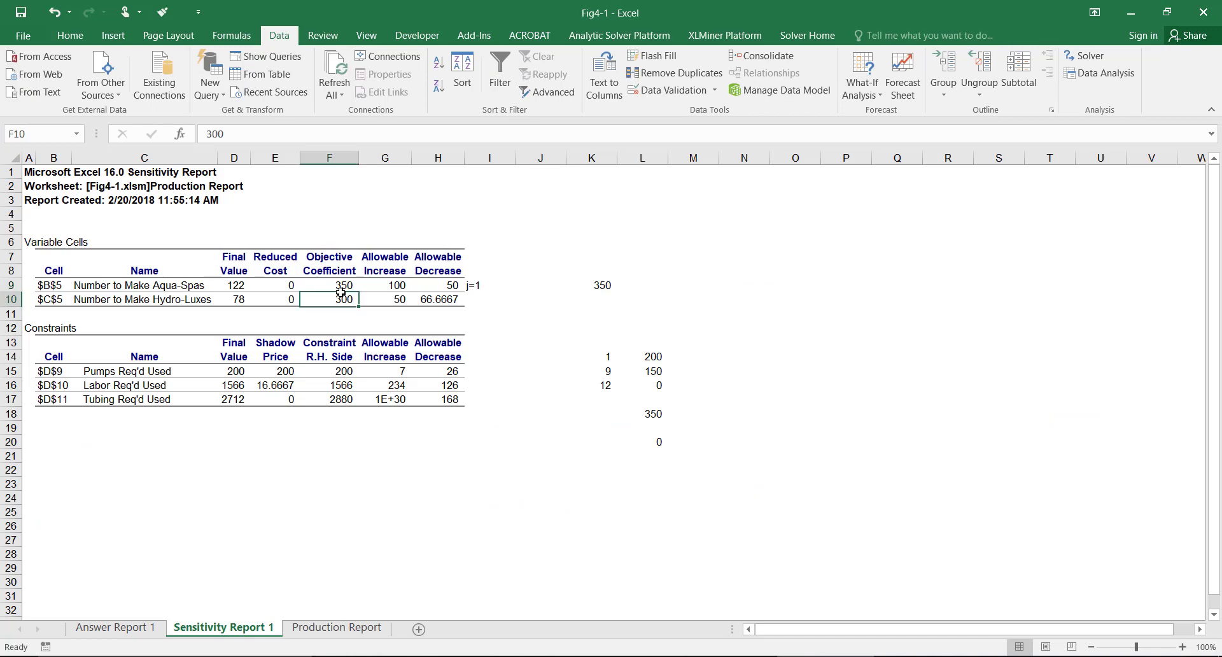
pyautogui.click(604, 284)
pyautogui.press('Left')
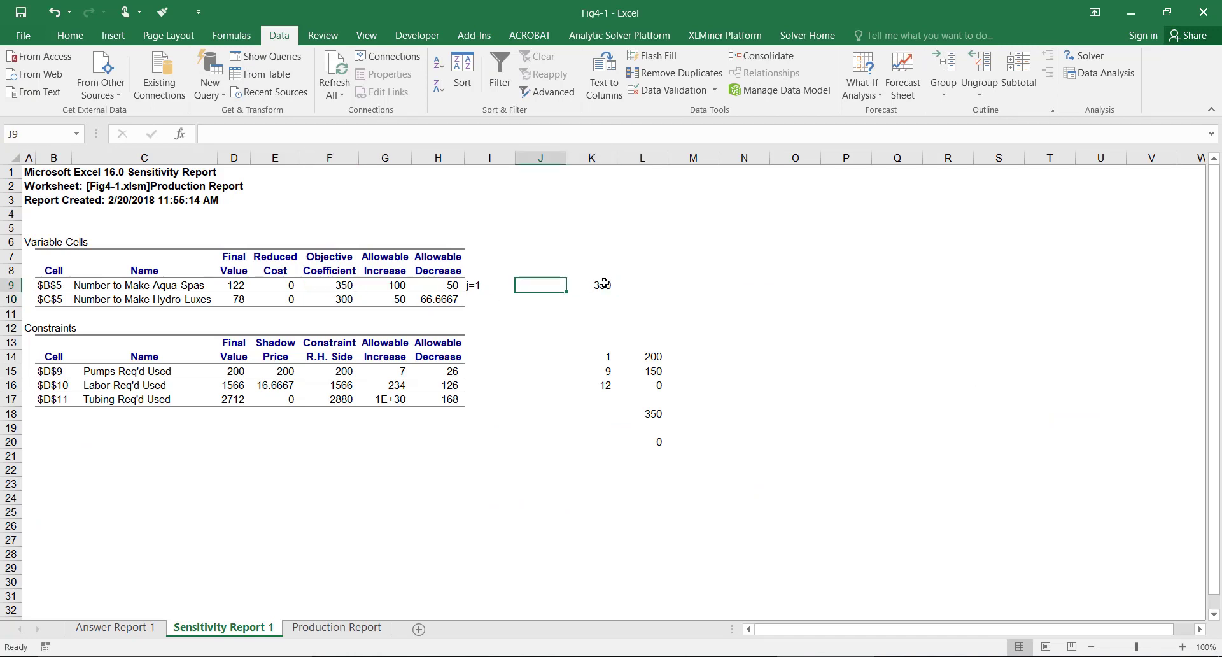
pyautogui.write('400')
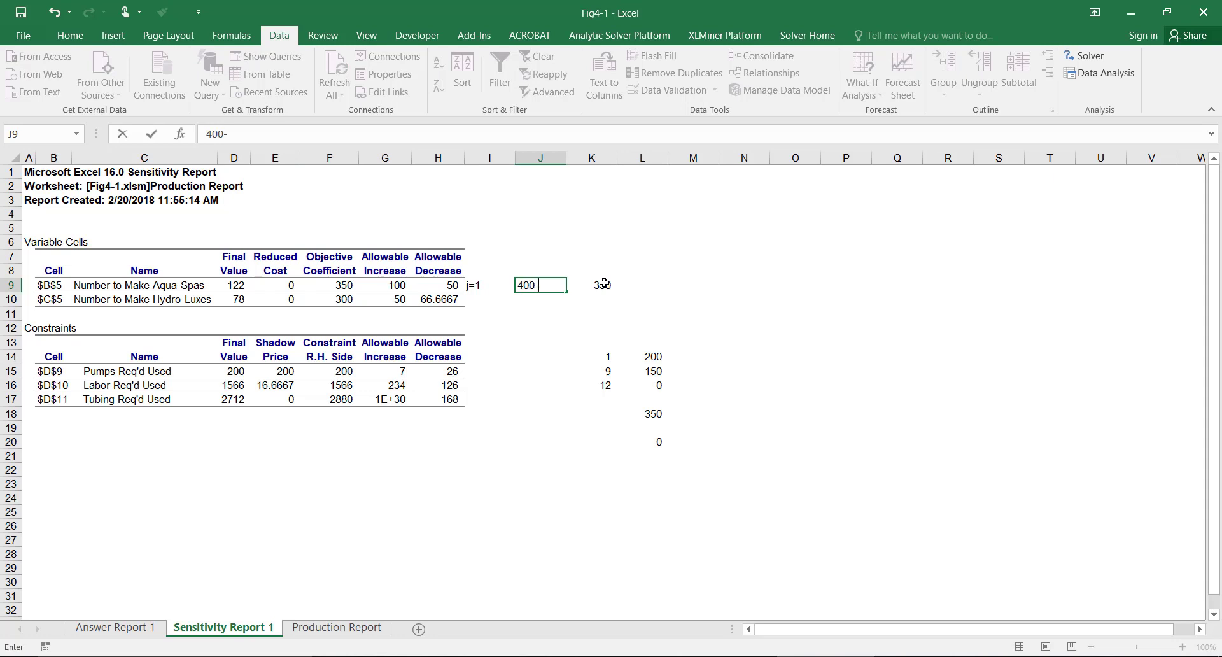
pyautogui.write('-350')
pyautogui.press('Return')
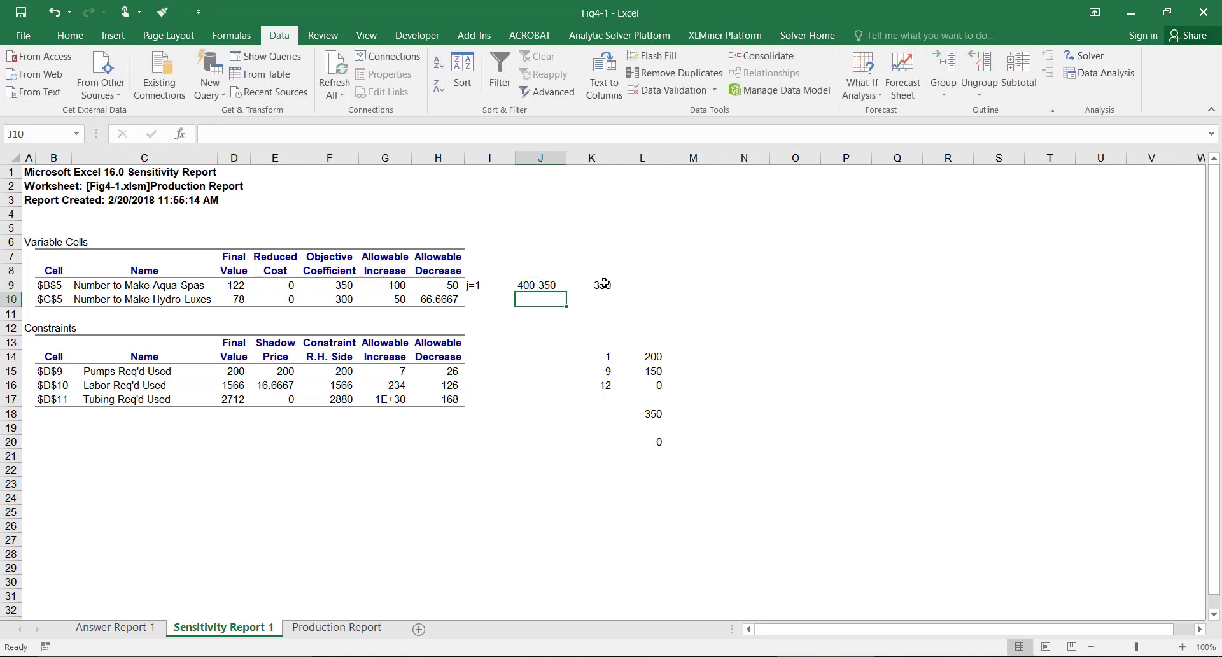
pyautogui.press('Up')
pyautogui.press('Right')
pyautogui.doubleClick(520, 286)
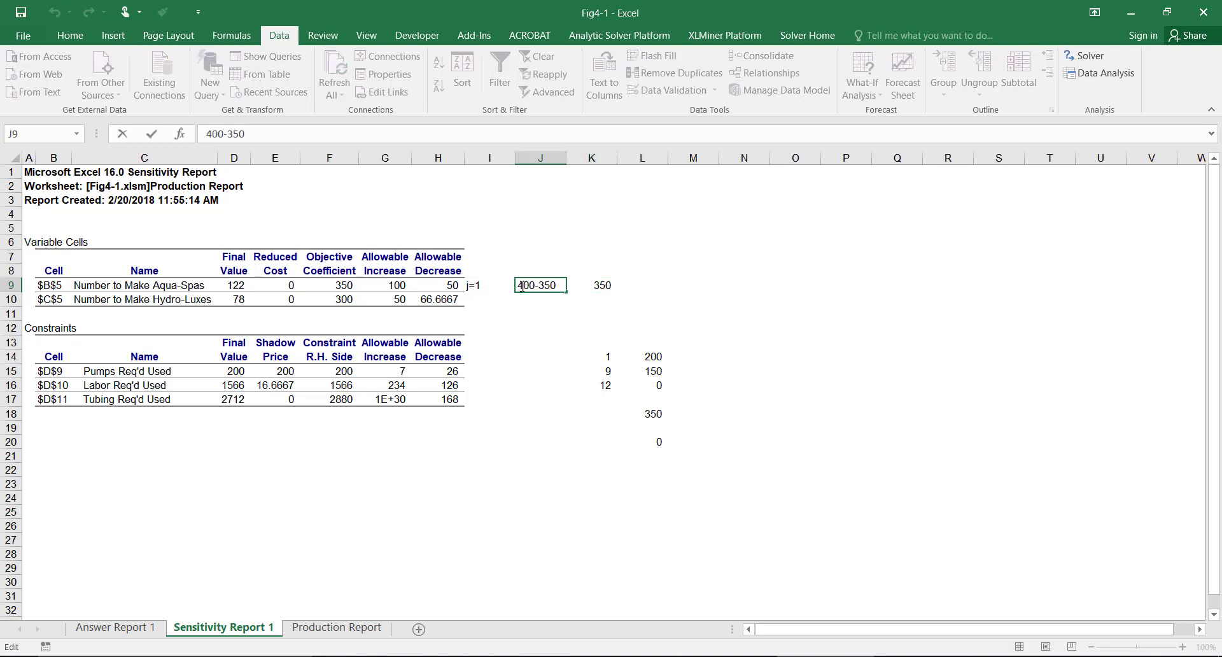
pyautogui.write('=')
pyautogui.press('Return')
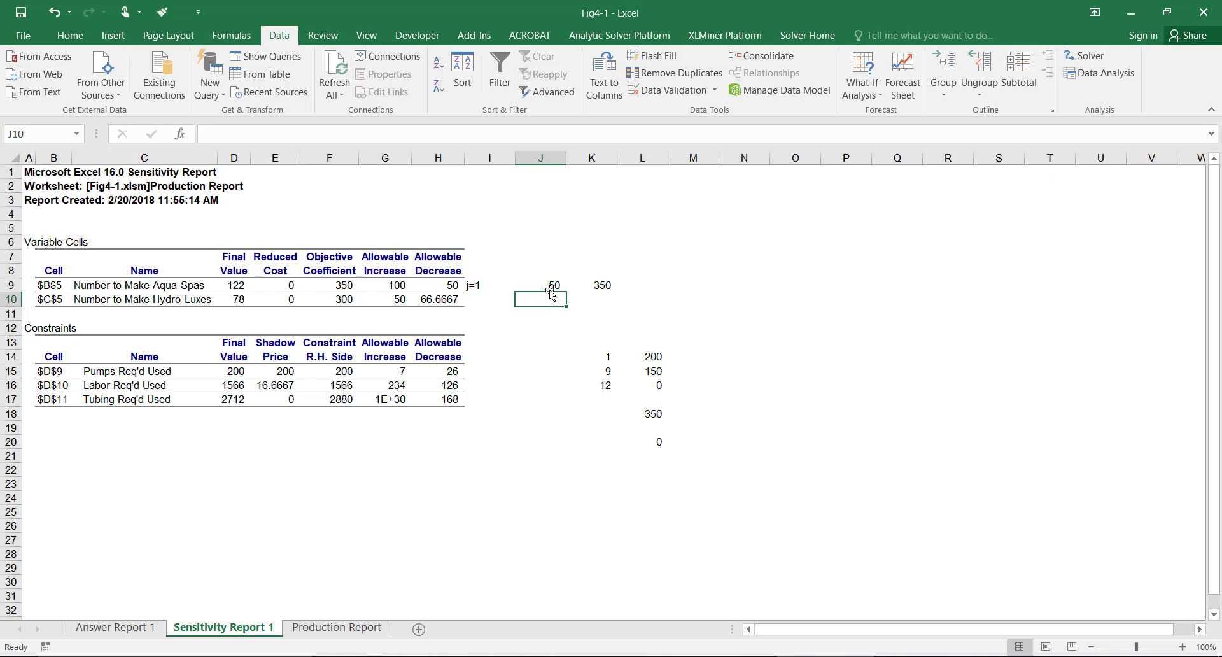
# Change the Aqua-Spas coefficient change formula in J9 to =250-350 and switch back to the Case 2 slide in PowerPoint.
pyautogui.doubleClick(551, 285)
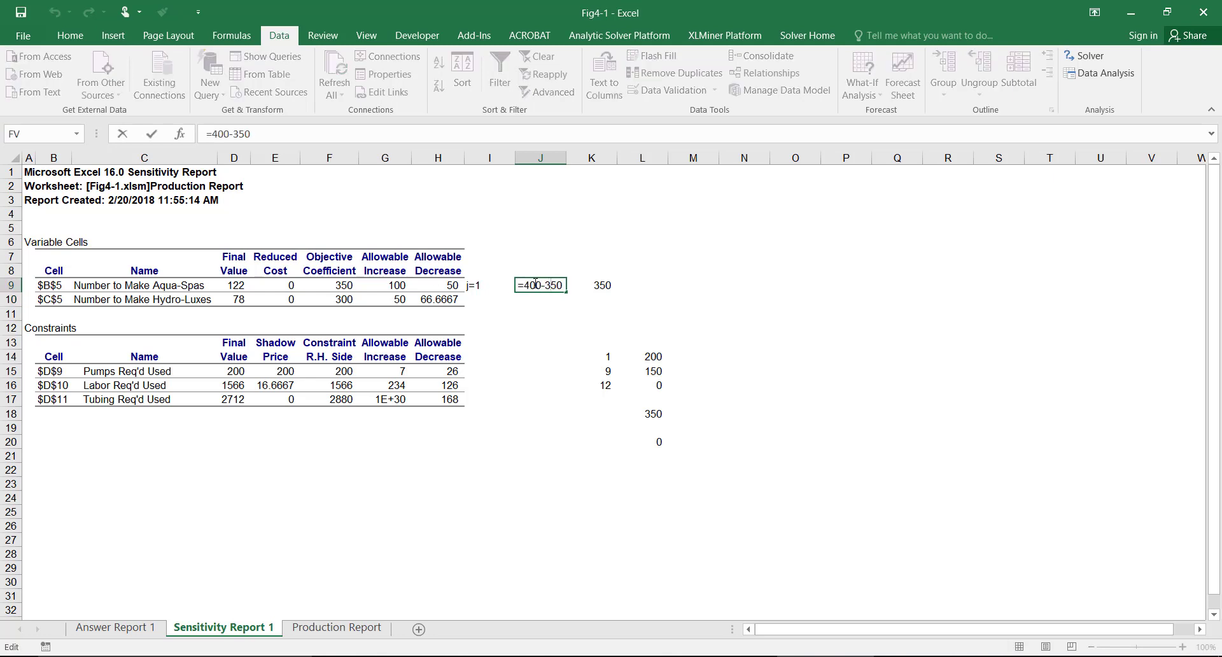
pyautogui.press('BackSpace')
pyautogui.press('BackSpace')
pyautogui.write('25')
pyautogui.press('Return')
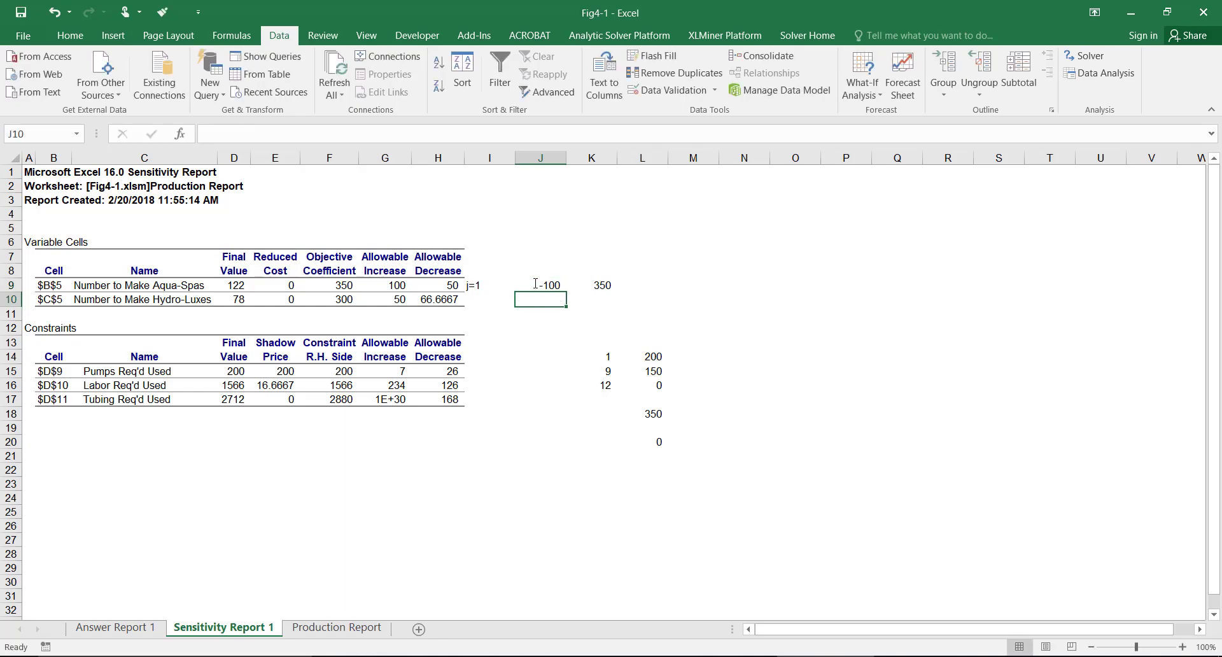
pyautogui.hotkey('alt', 'Tab')
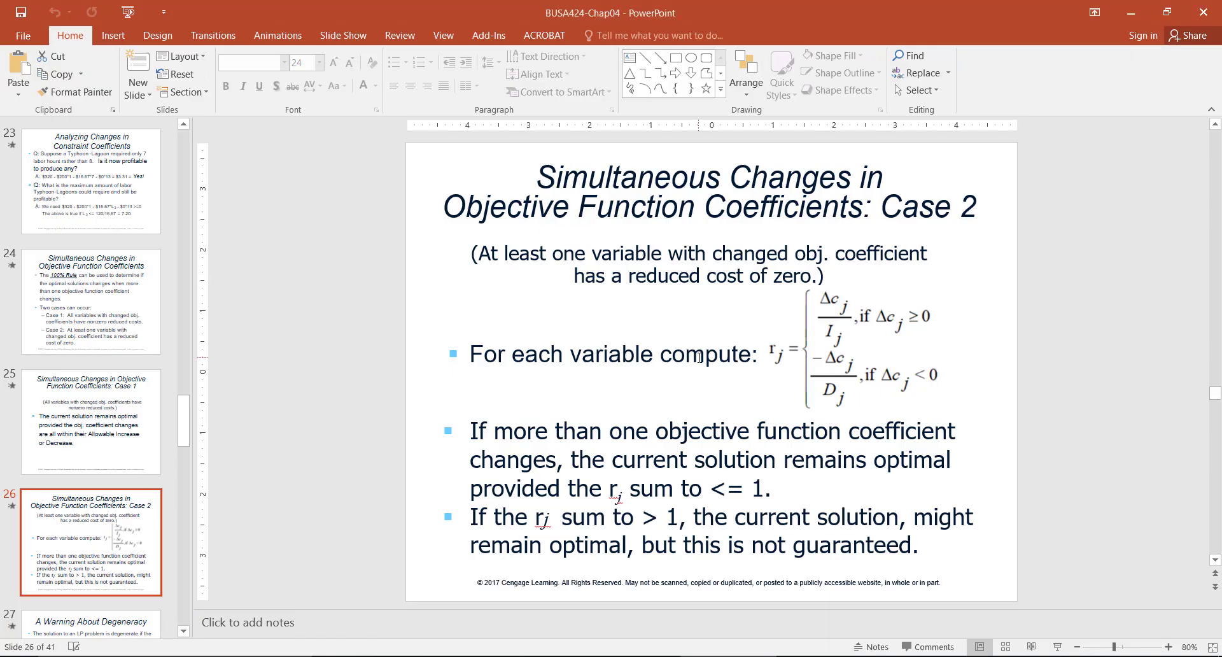